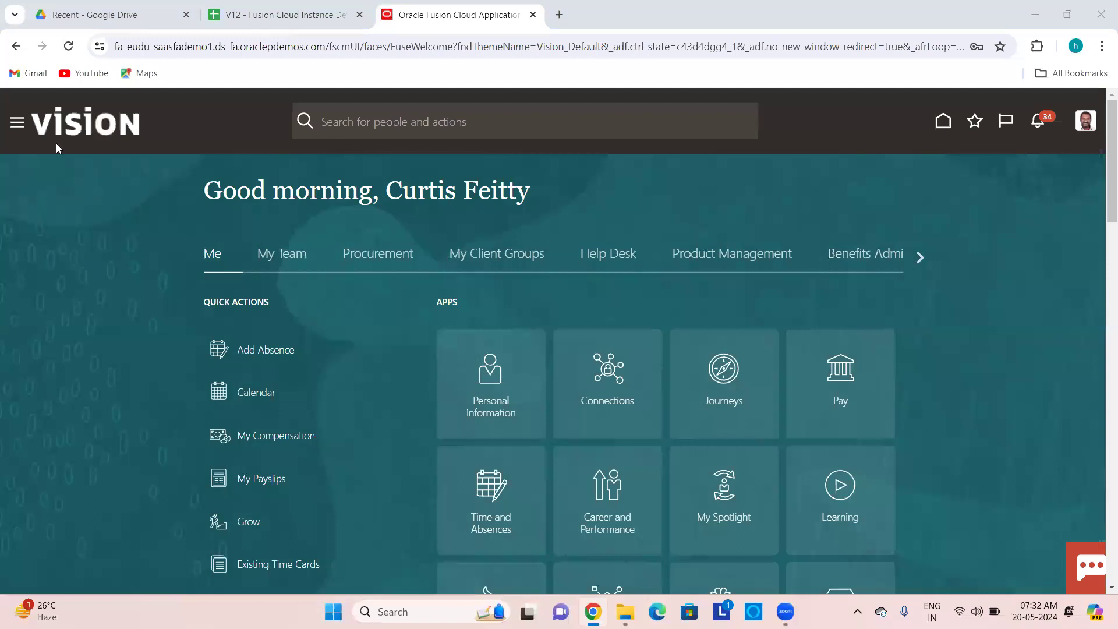
Open the Navigator and expand the Me group to list Personal Information, Pay, and Time and Expenses.
left_click(16, 124)
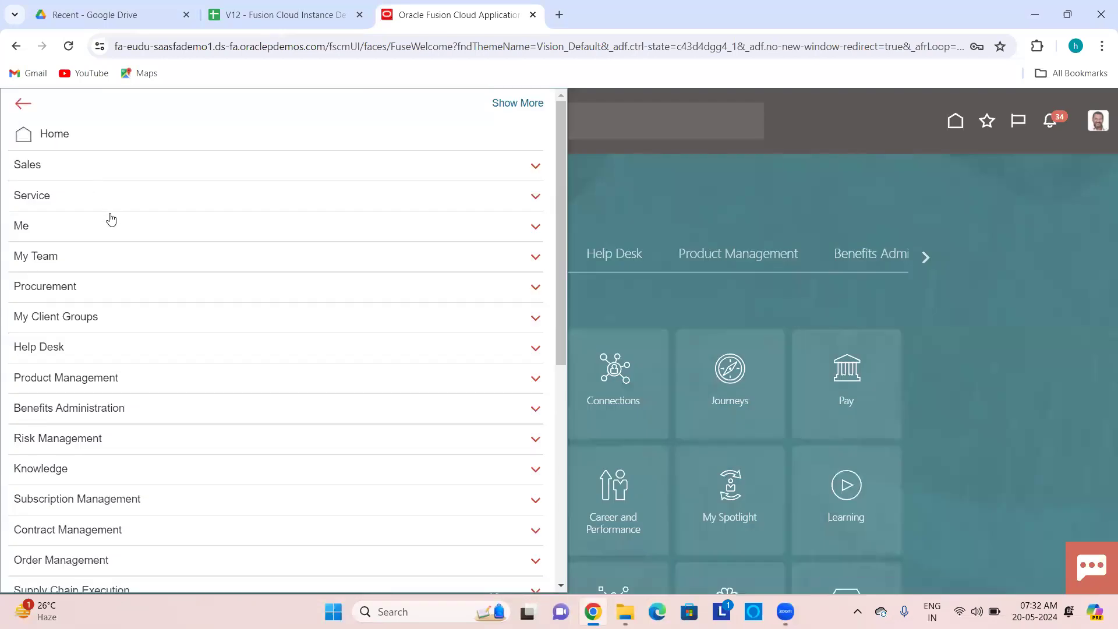
left_click(90, 234)
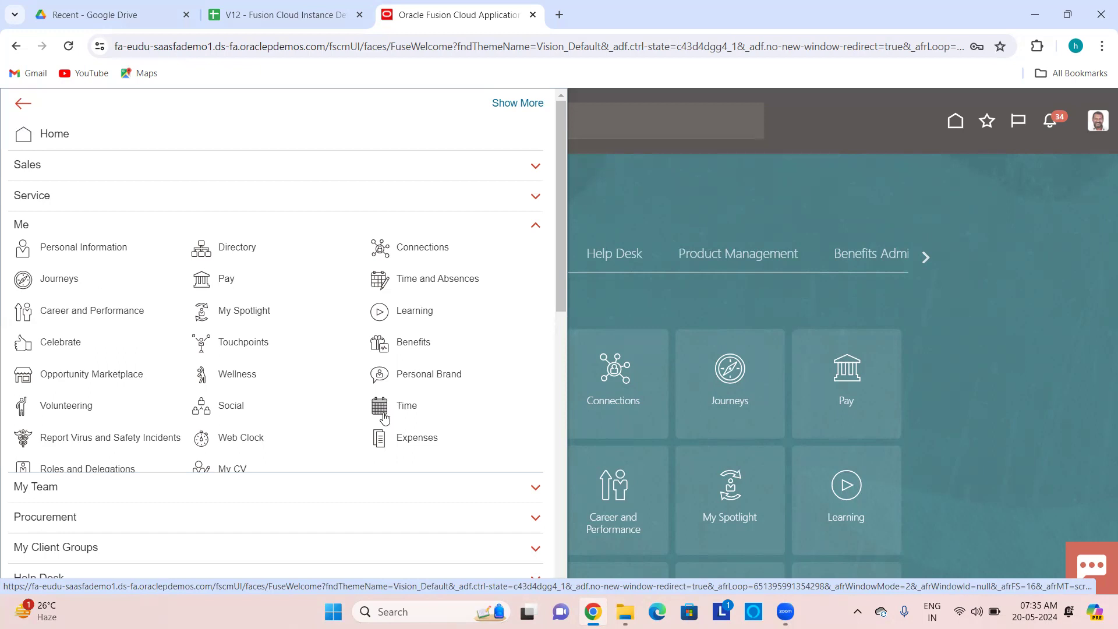
Collapse the Me group and close the Navigator to return to the Vision home page.
scroll(130, 441, "down", 3)
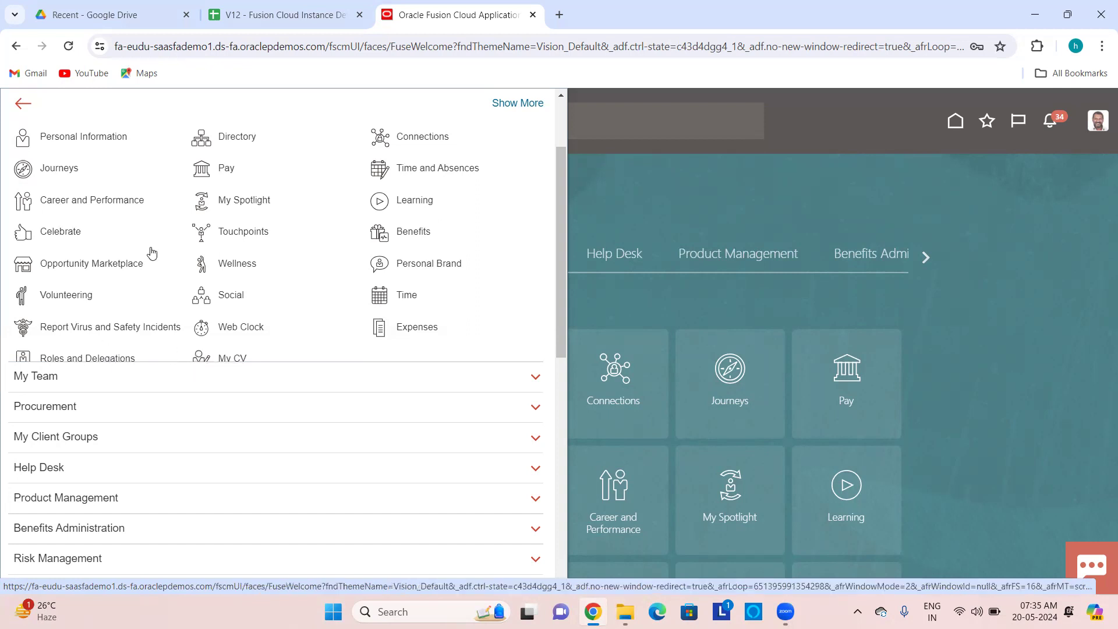
scroll(315, 157, "up", 3)
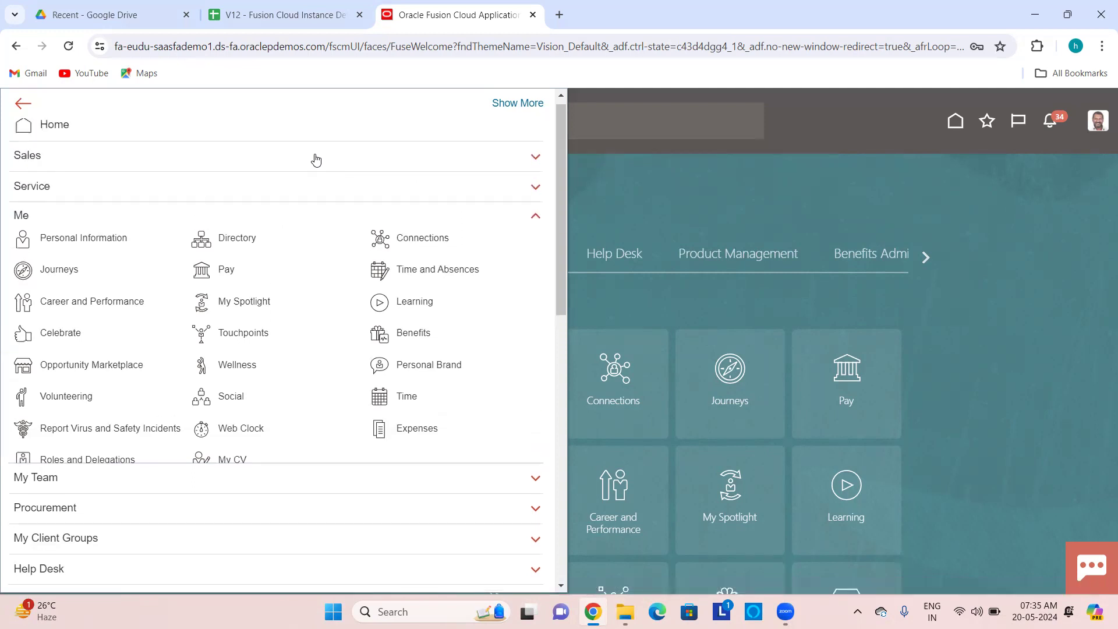
left_click(535, 216)
left_click(557, 113)
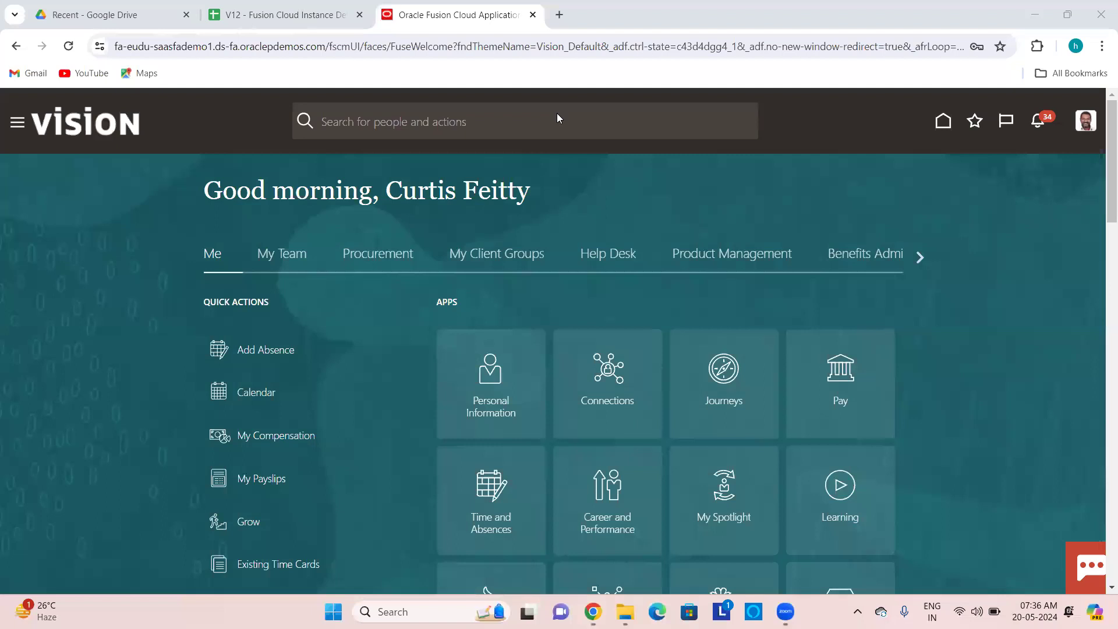
left_click(18, 129)
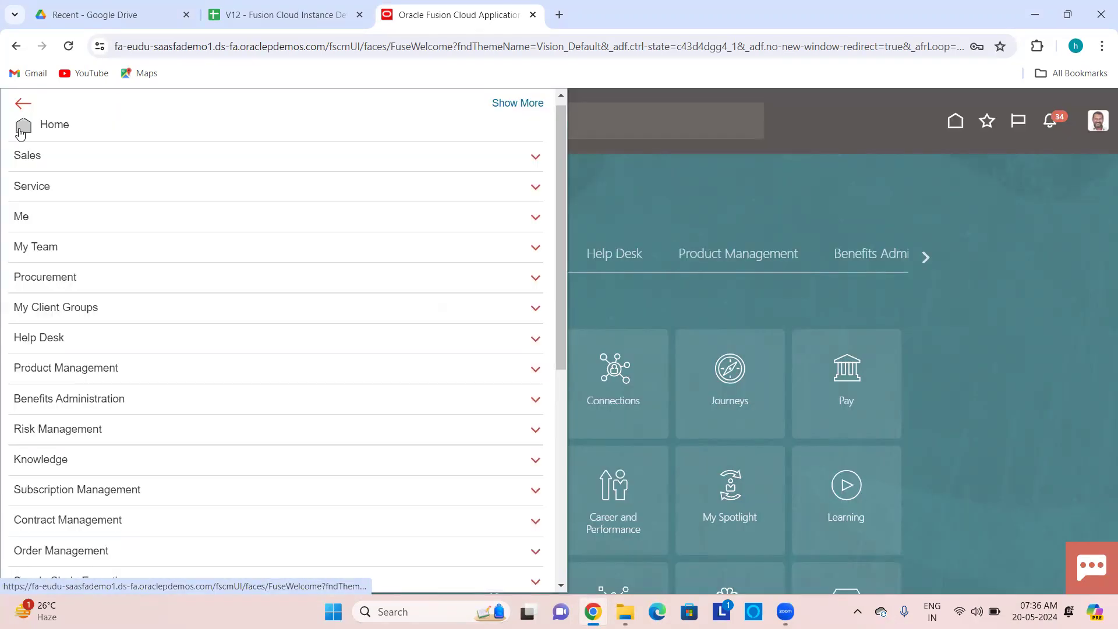
left_click(112, 249)
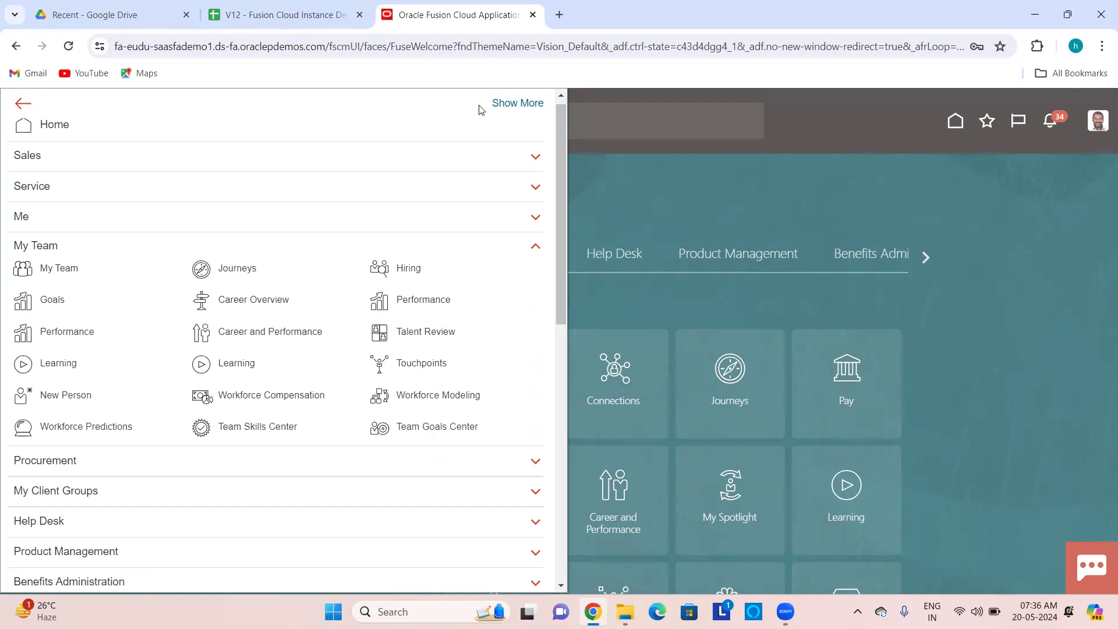
key("Escape")
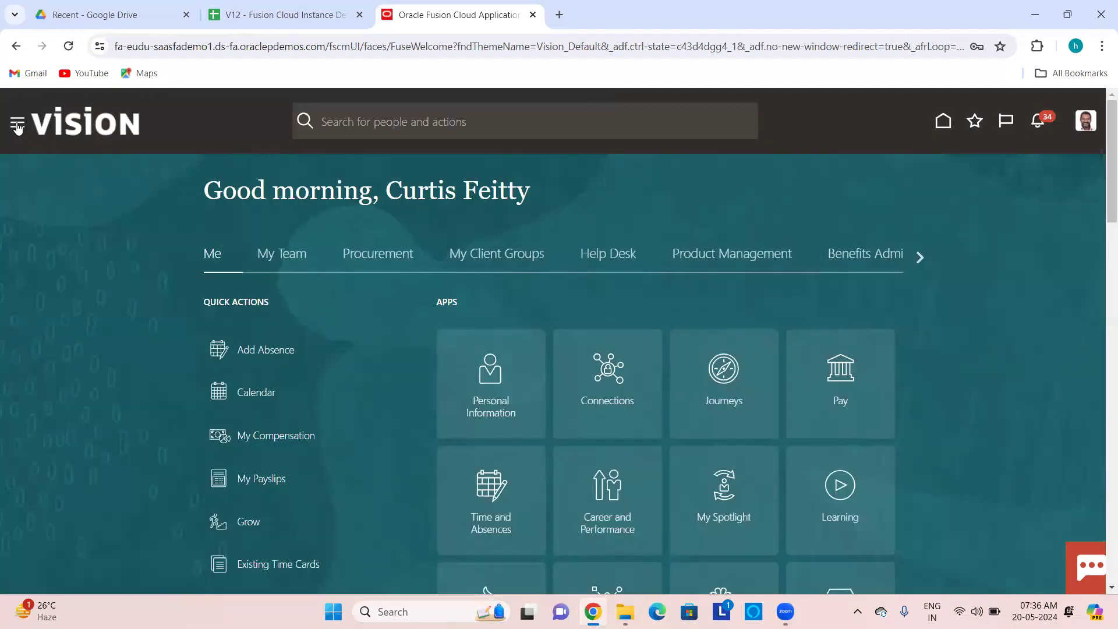
left_click(18, 126)
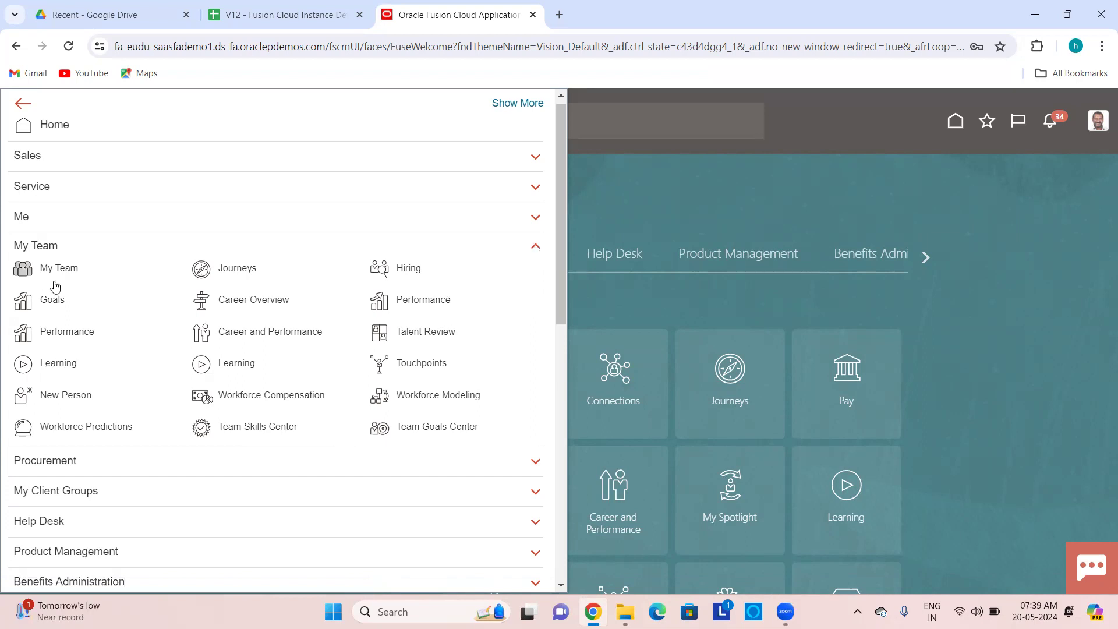
Collapse the My Team group in the Navigator after reviewing its apps.
left_click(531, 245)
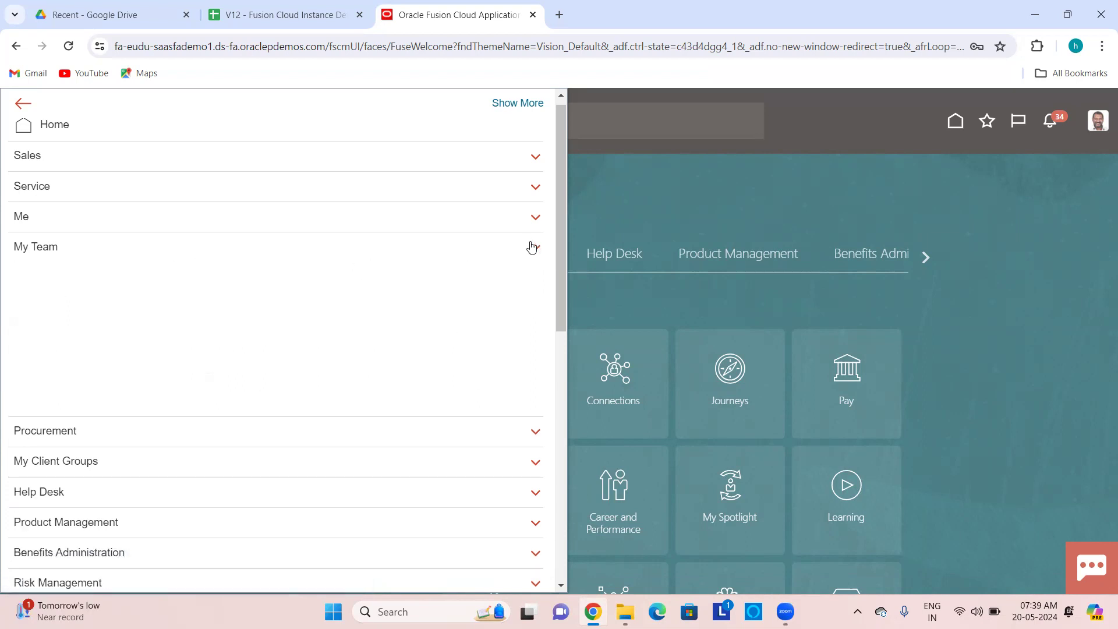
left_click(160, 283)
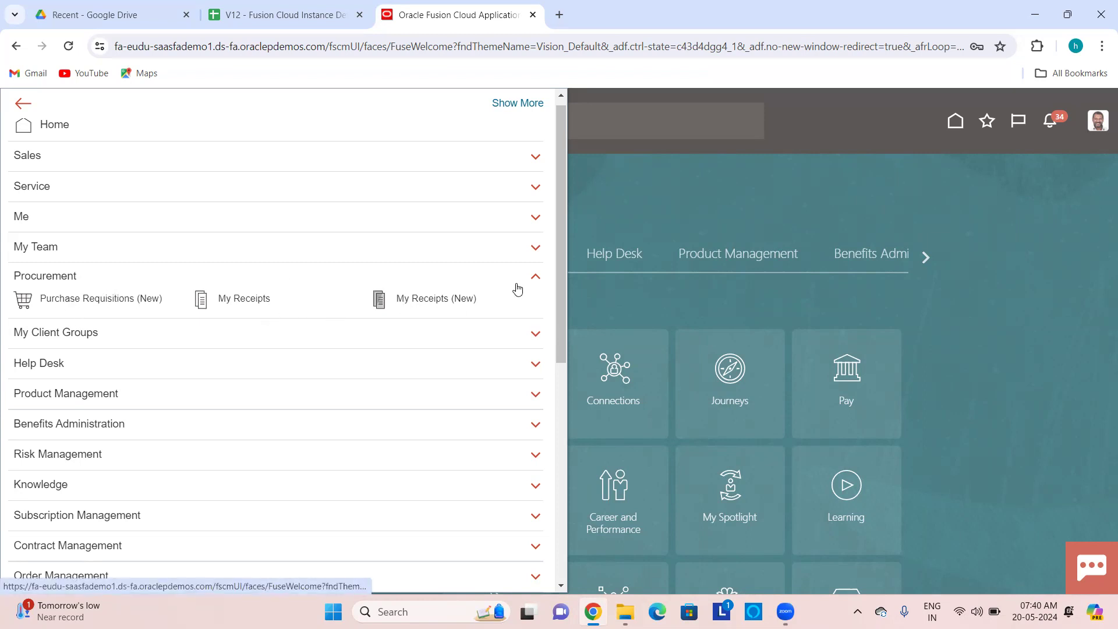
left_click(535, 277)
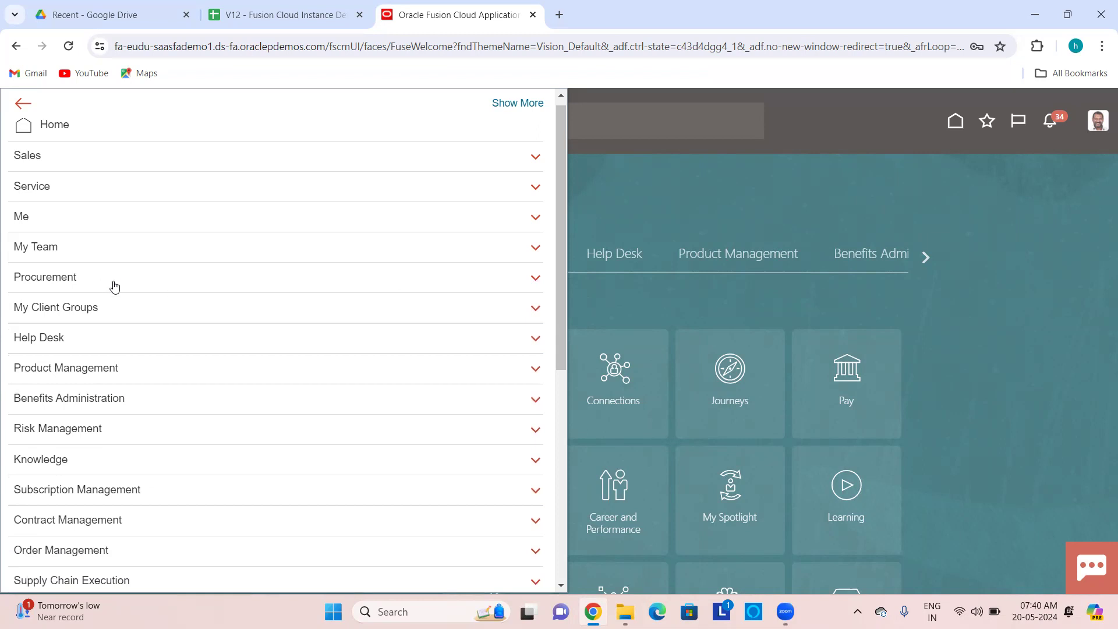
Expand My Client Groups and browse its apps, including Hiring, Payroll, Communicate and Career Sites.
left_click(108, 309)
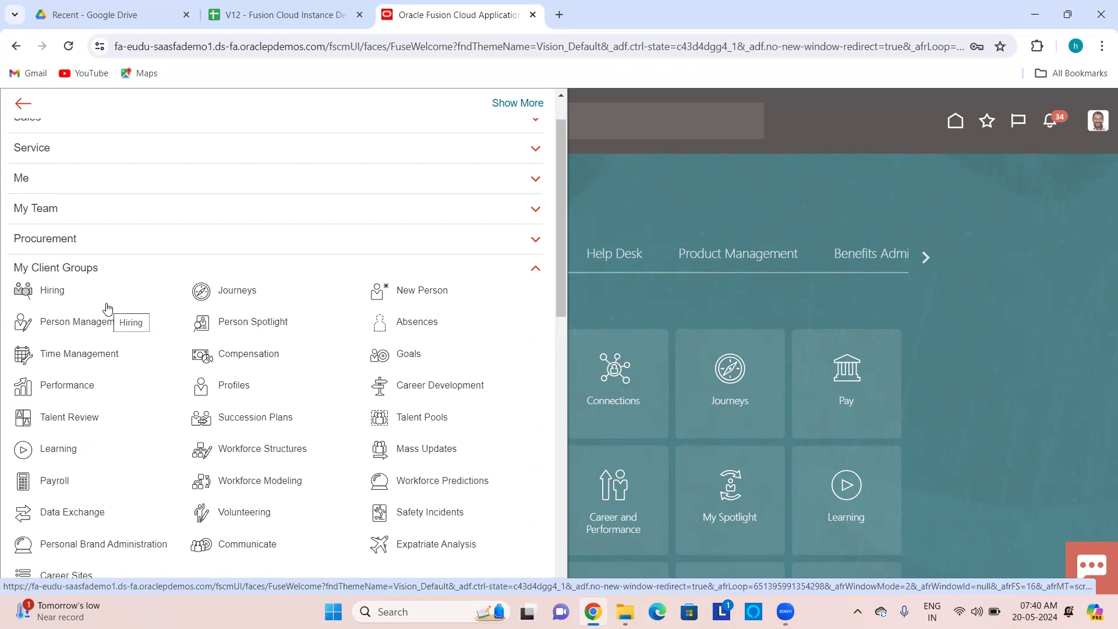
scroll(152, 267, "down", 2)
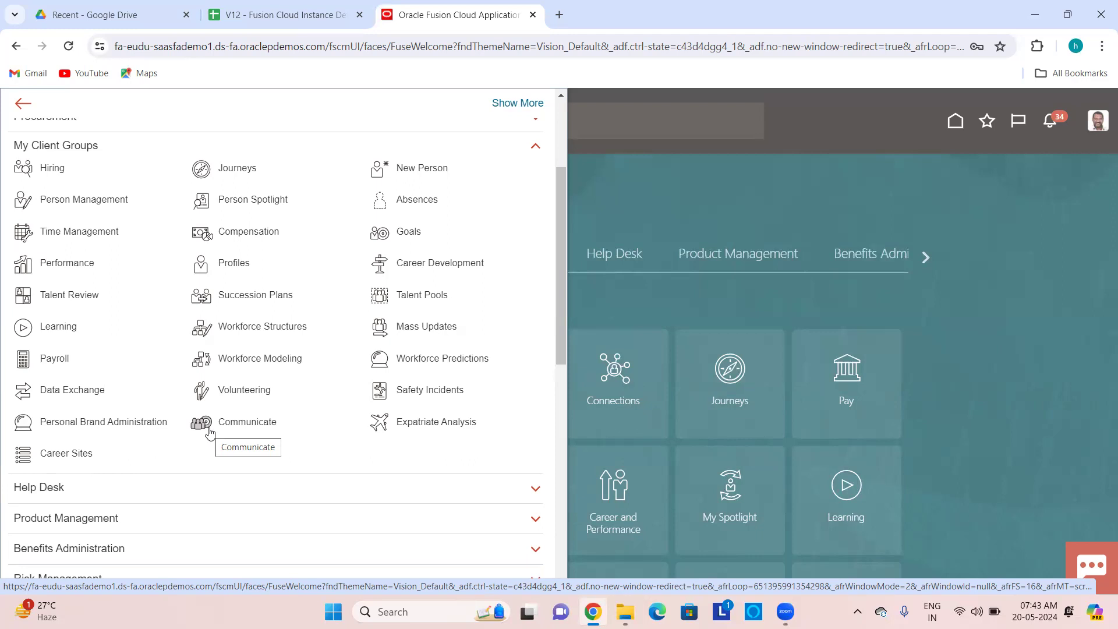
Collapse My Client Groups, then expand Help Desk to view HR Service Requests and Cases, and collapse it.
left_click(533, 149)
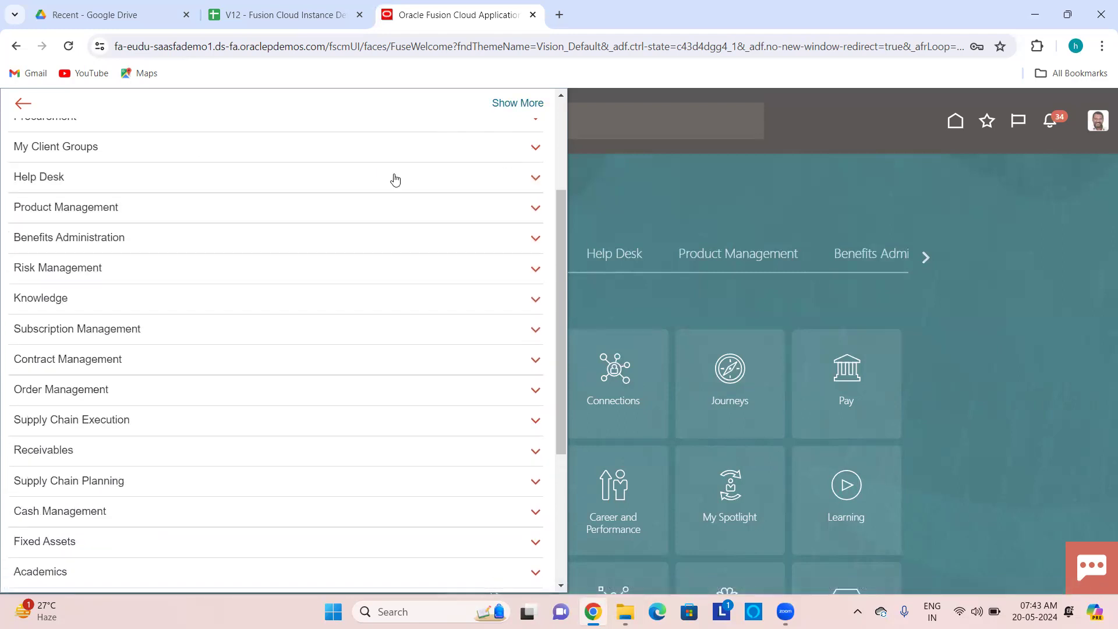
left_click(395, 179)
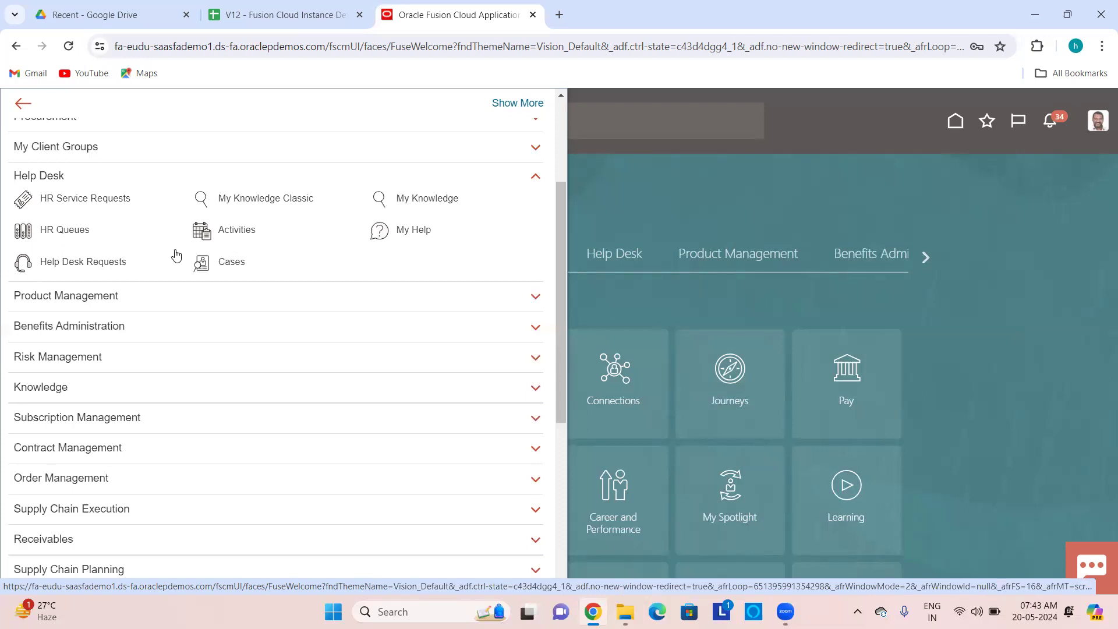
left_click(534, 179)
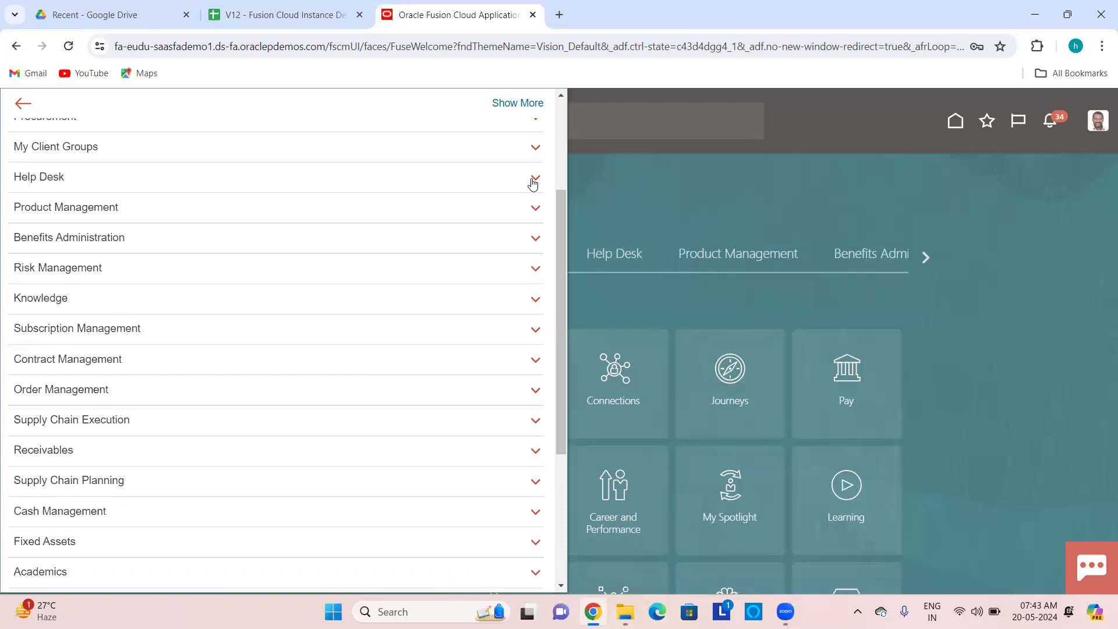
scroll(350, 219, "down", 1)
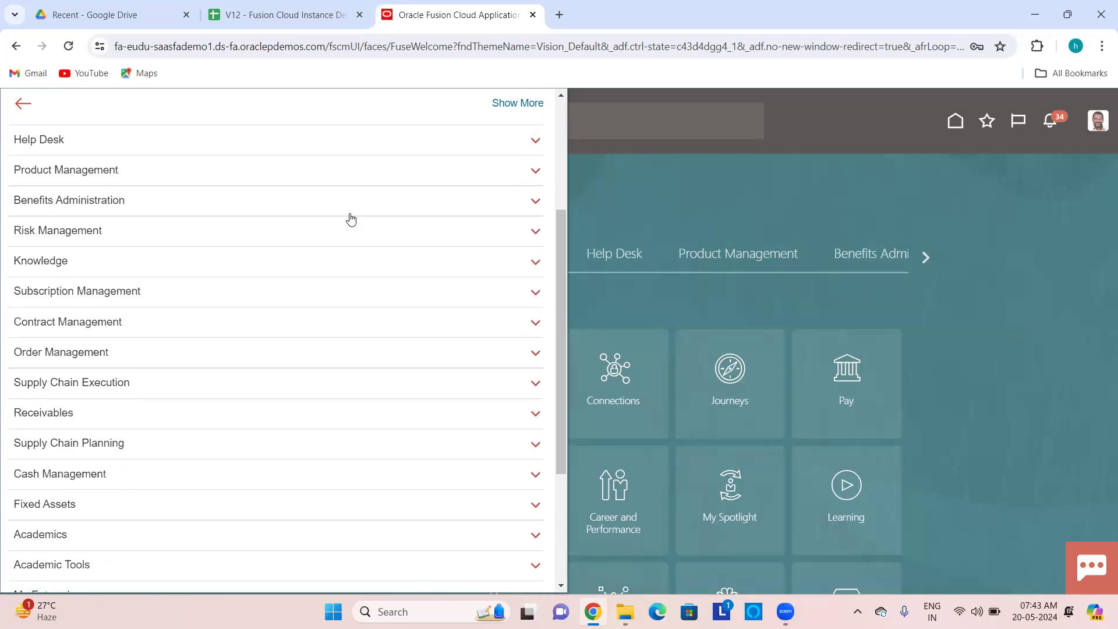
left_click(329, 209)
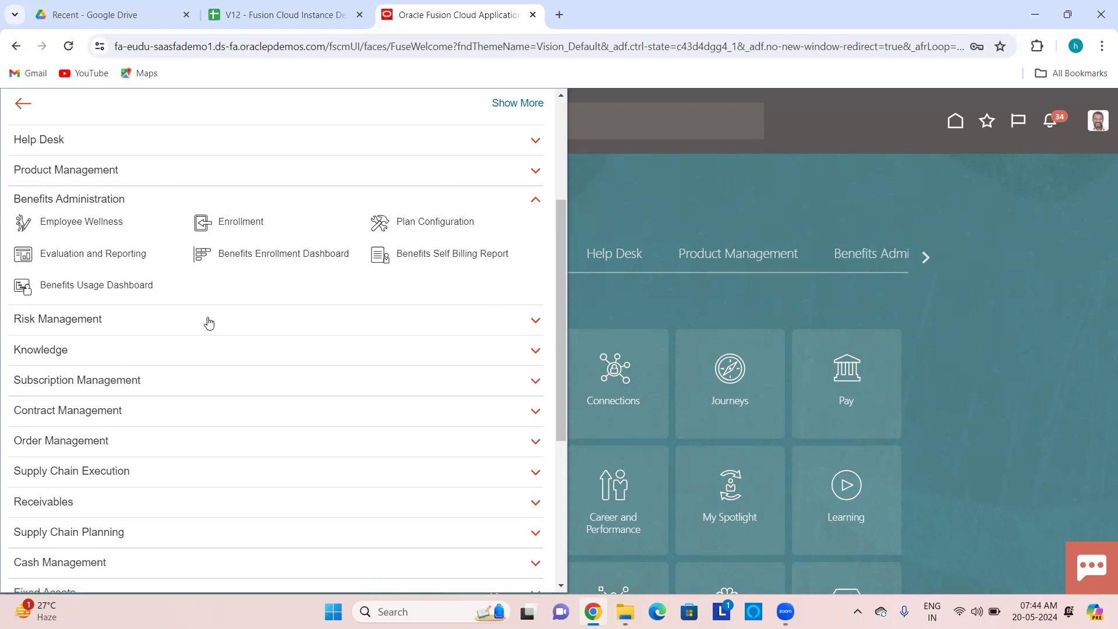
scroll(210, 323, "down", 3)
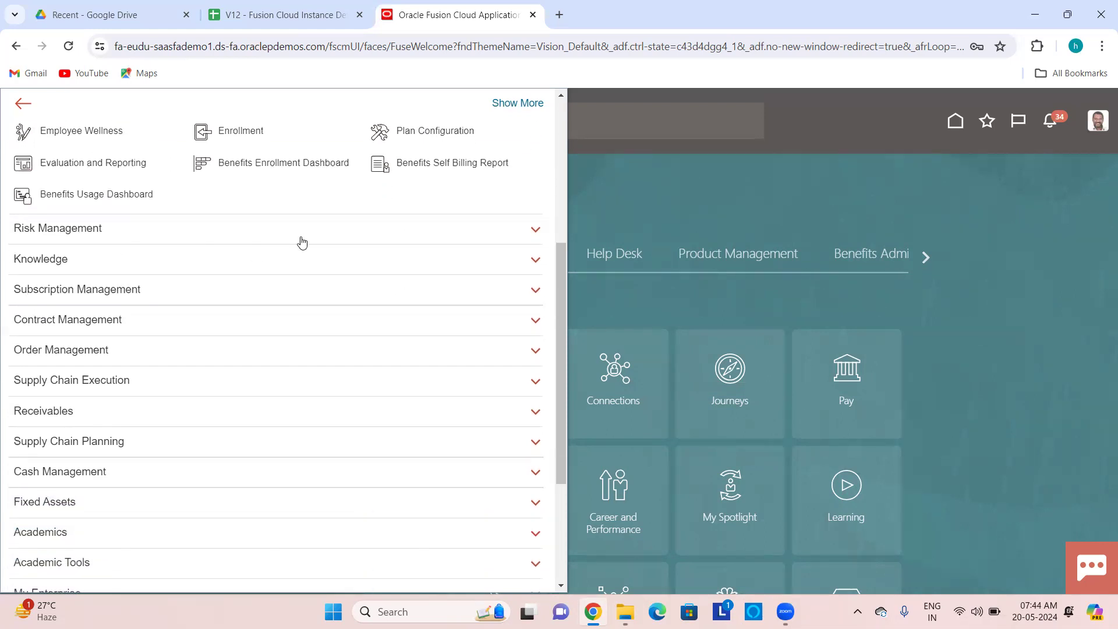
scroll(302, 242, "up", 3)
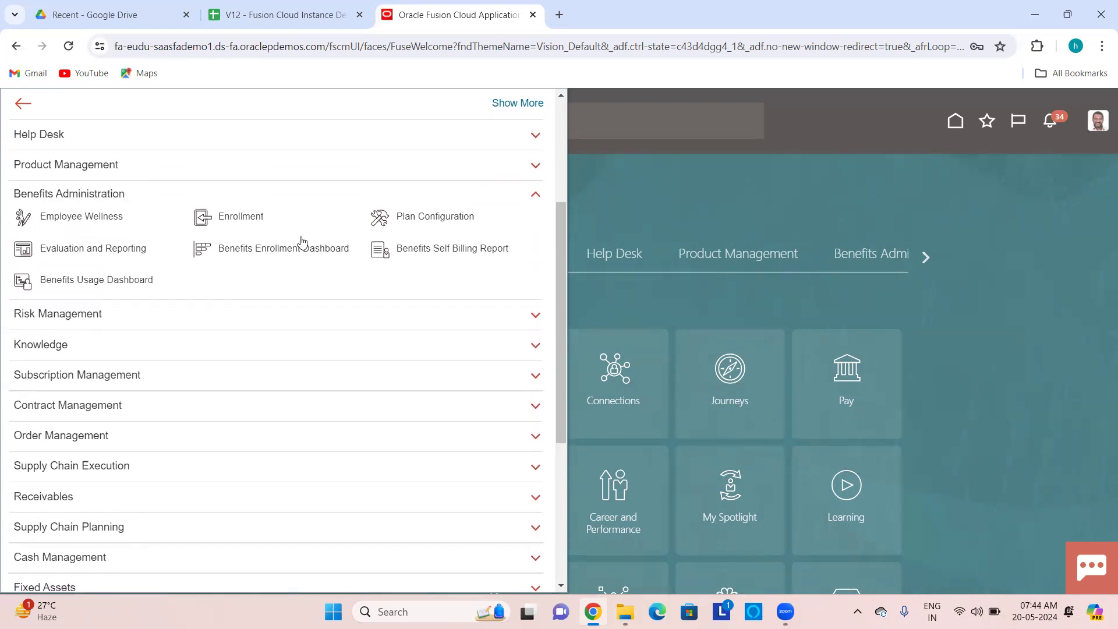
left_click(537, 198)
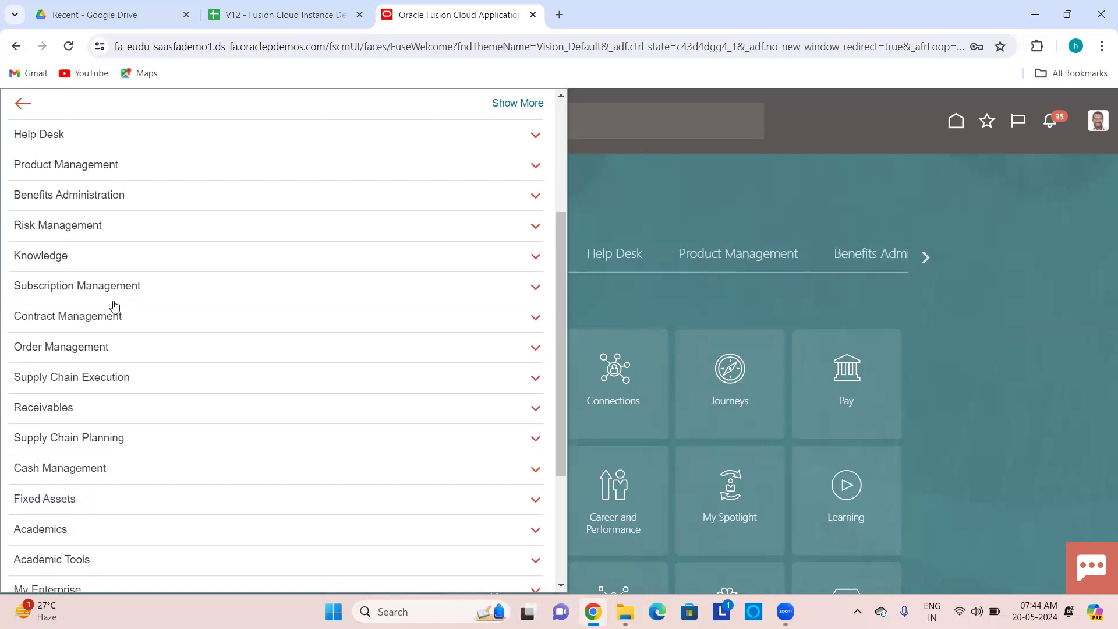
scroll(127, 344, "down", 5)
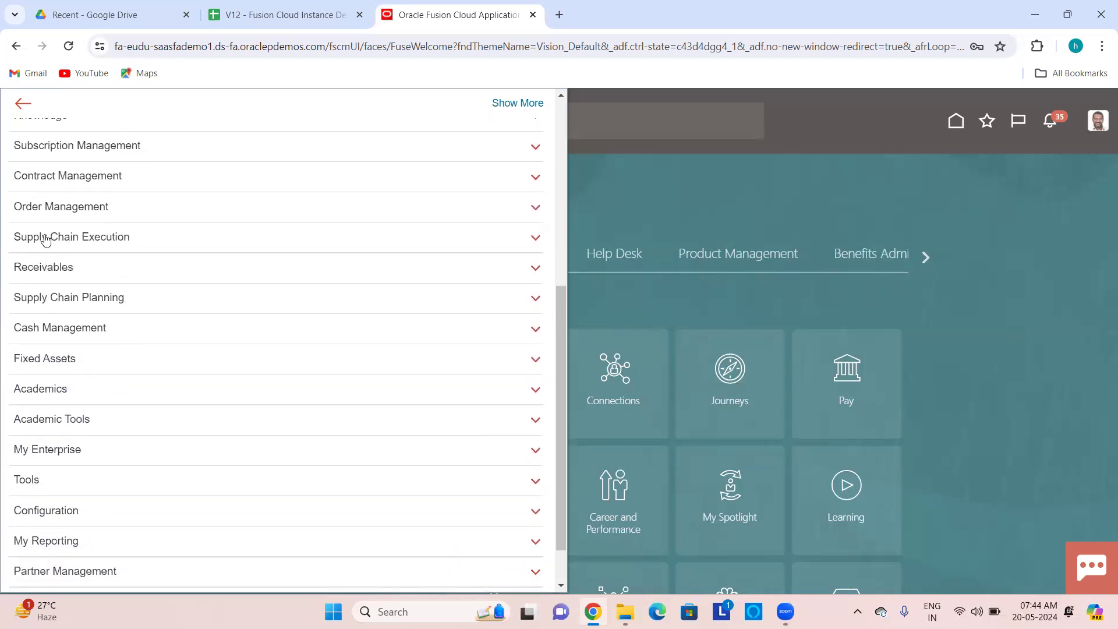
scroll(81, 415, "down", 2)
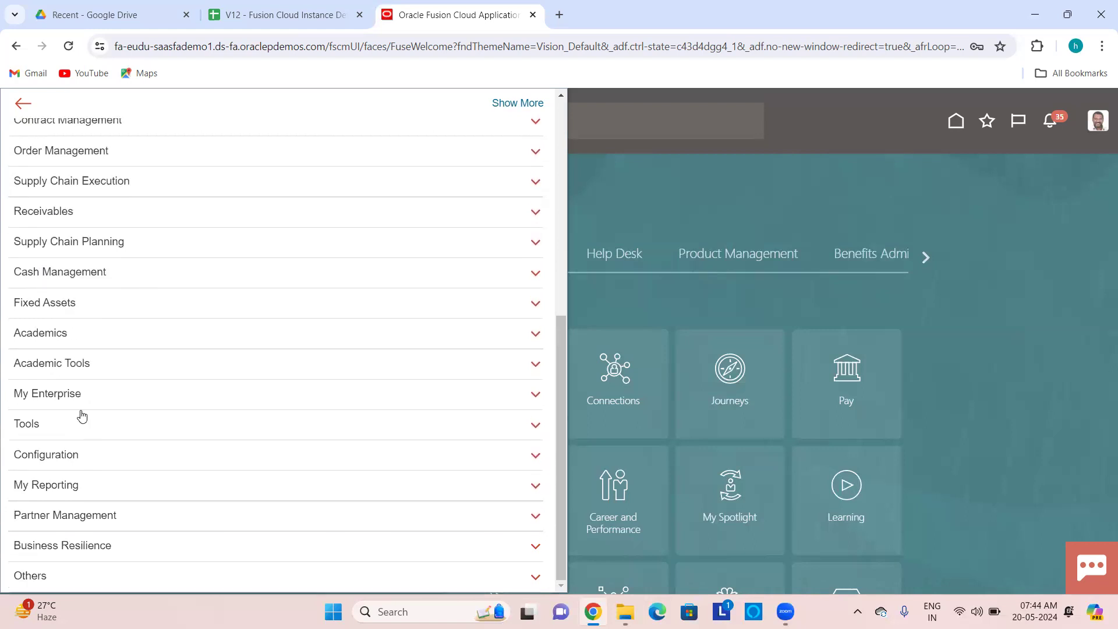
left_click(68, 392)
scroll(67, 394, "down", 2)
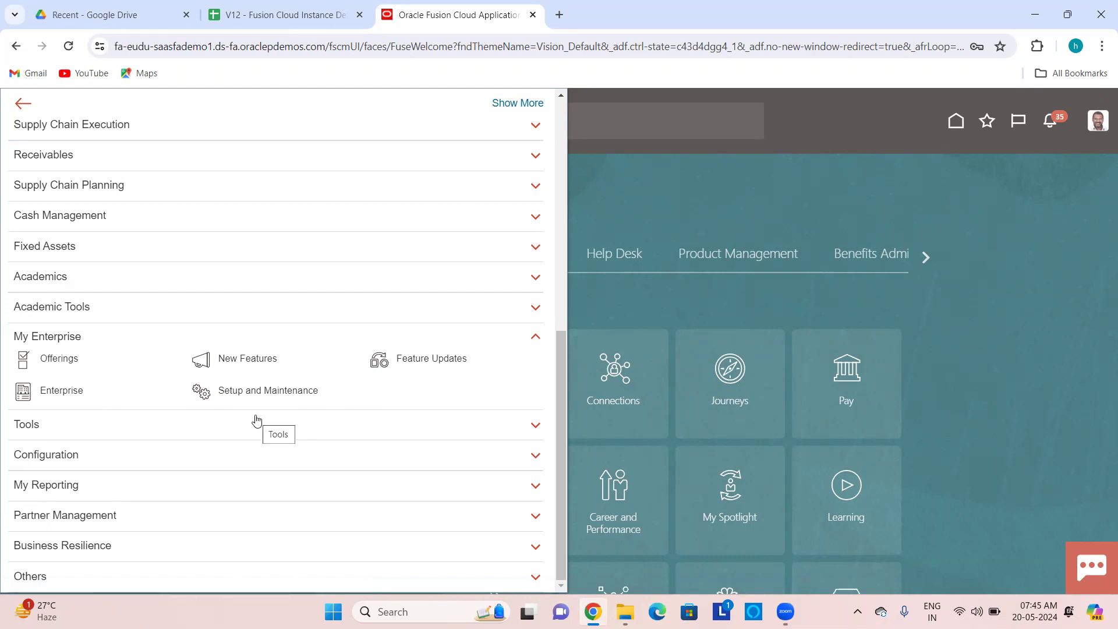
left_click(535, 340)
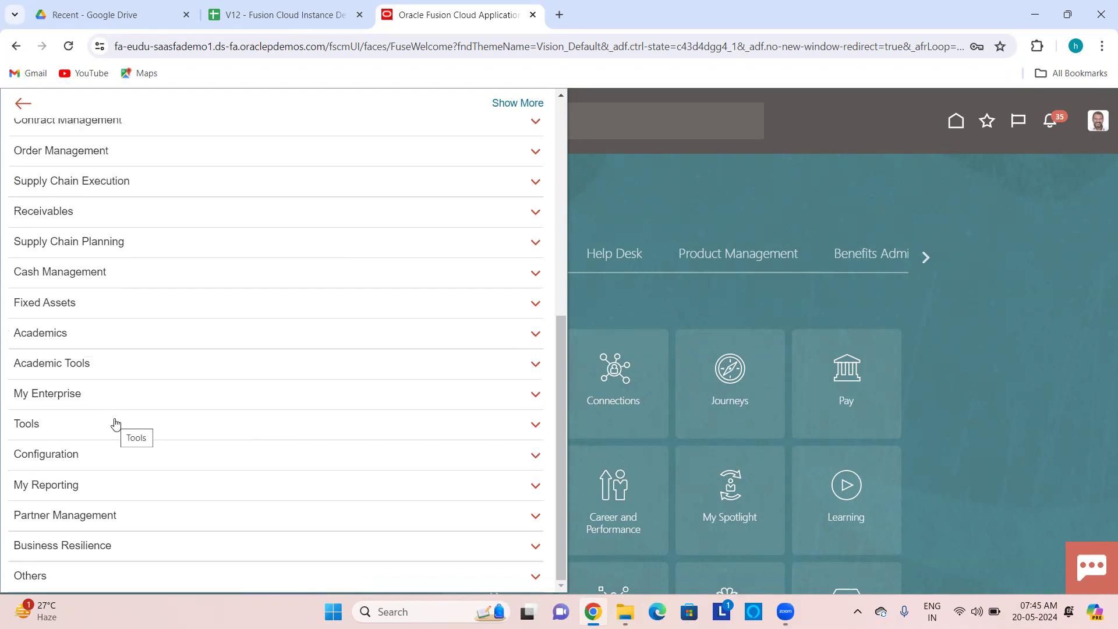
Expand Tools to list Set Preferences, Scheduled Processes and Download ADF Desktop Integrator.
left_click(90, 426)
scroll(91, 426, "down", 3)
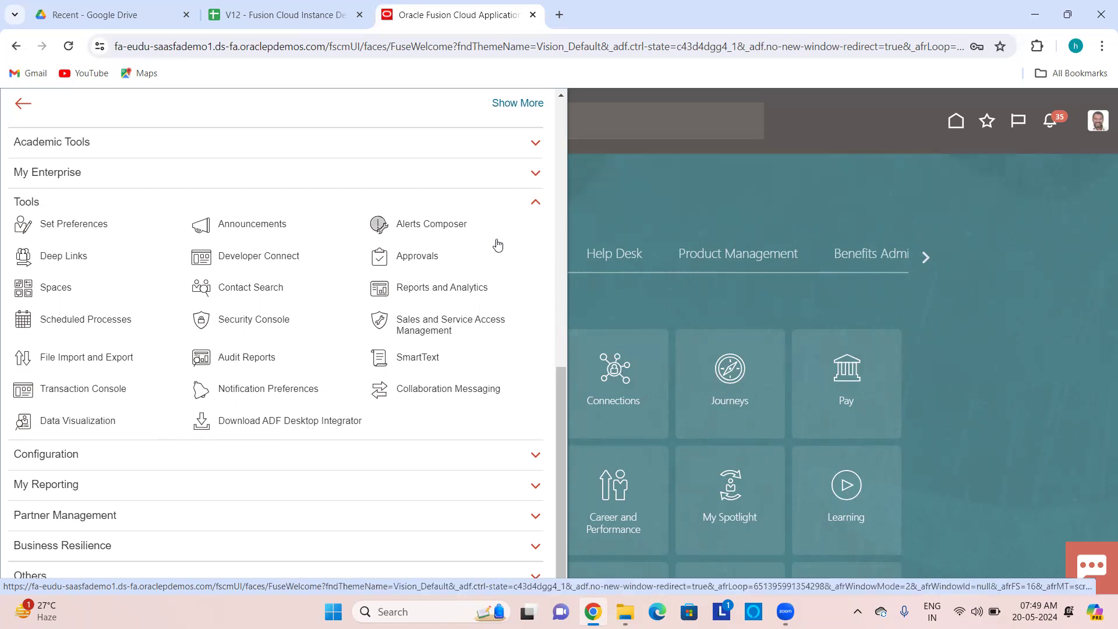
Collapse Tools and expand Configuration to show Visual Builder, Sandboxes, Migration and Application Composer.
left_click(533, 204)
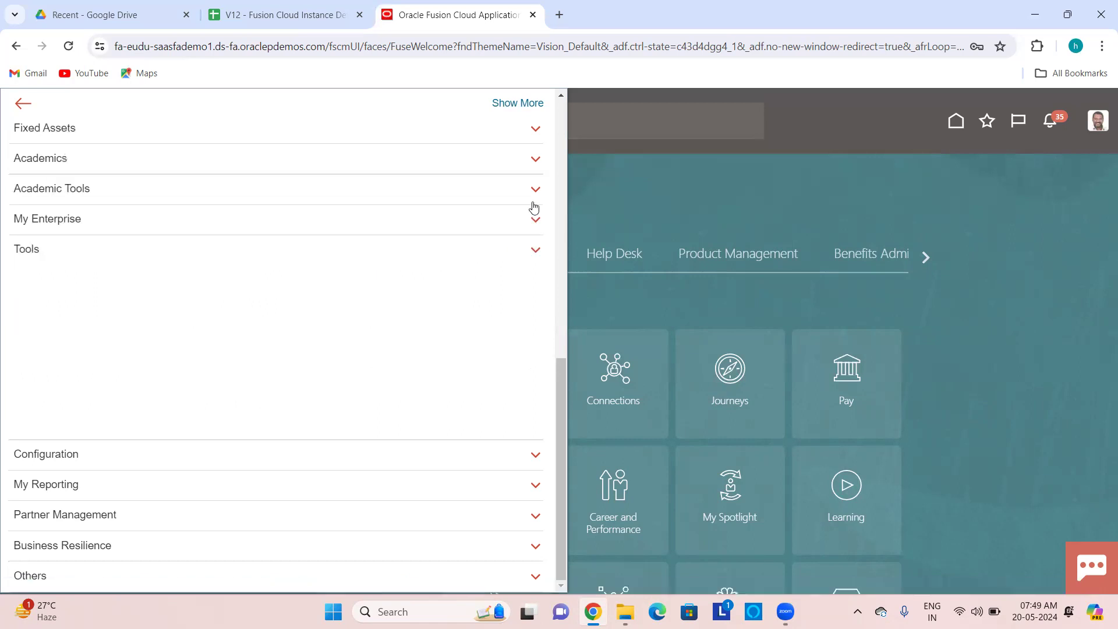
left_click(216, 454)
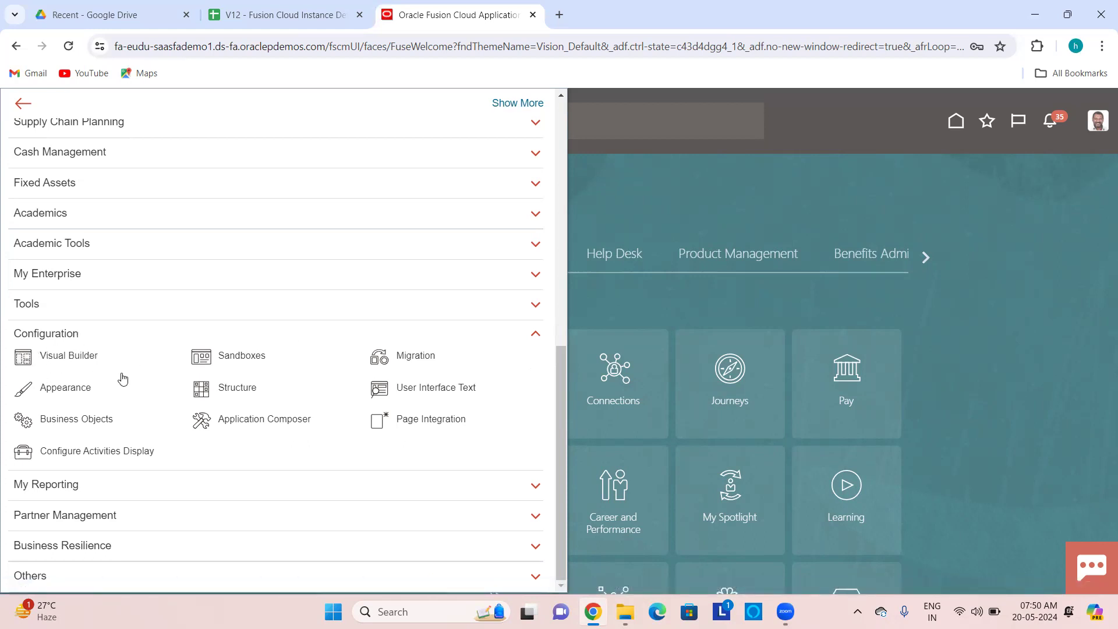
Collapse the Configuration group in the Navigator after reviewing its tools.
left_click(530, 344)
Expand My Reporting to list HR Dashboard and Build a Report, then close and reopen the Navigator.
left_click(318, 494)
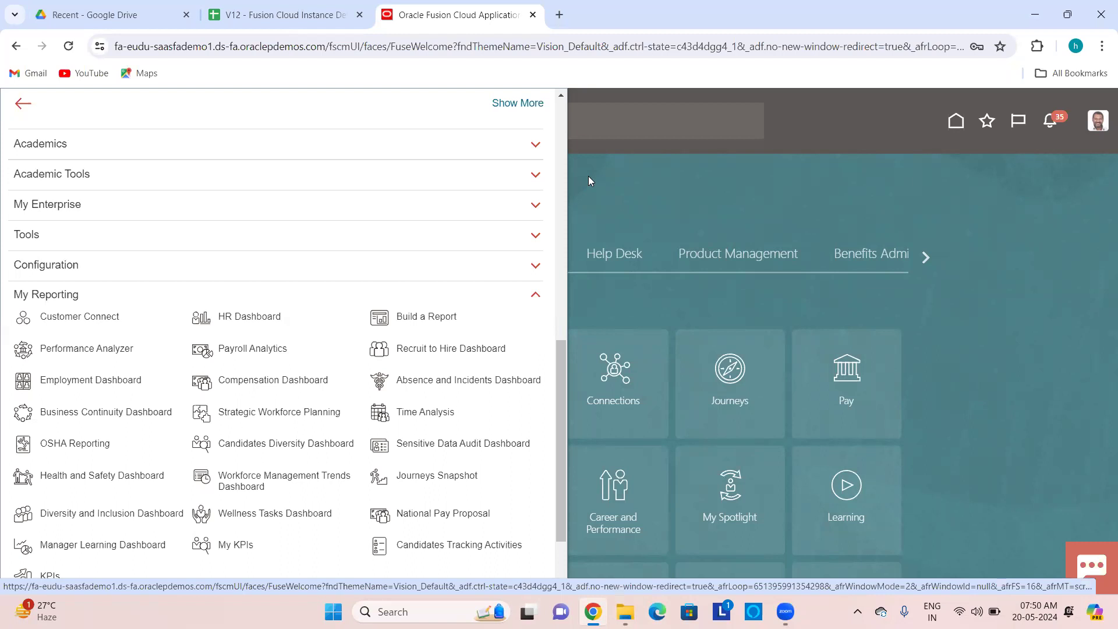
left_click(592, 142)
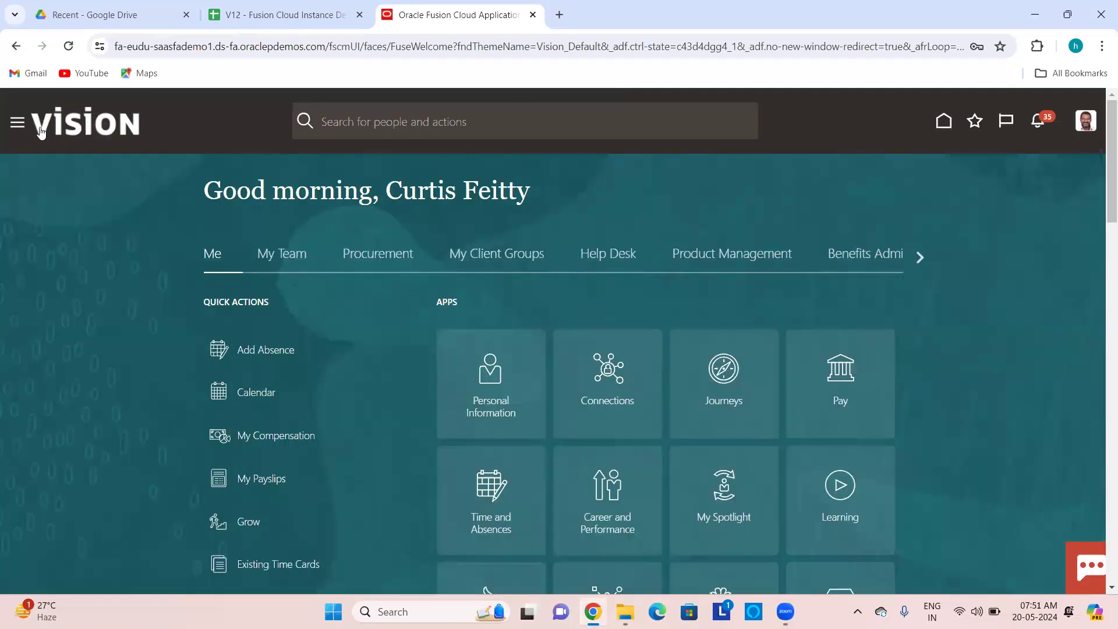
left_click(19, 122)
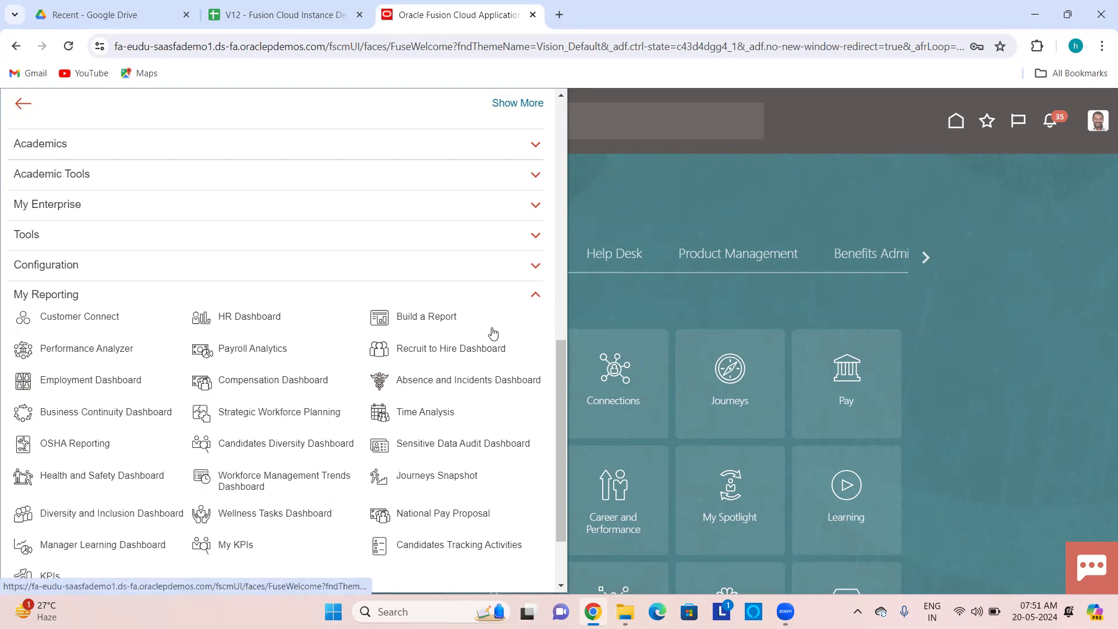
Collapse My Reporting, then preview and collapse the Partner Management and Others groups.
left_click(535, 297)
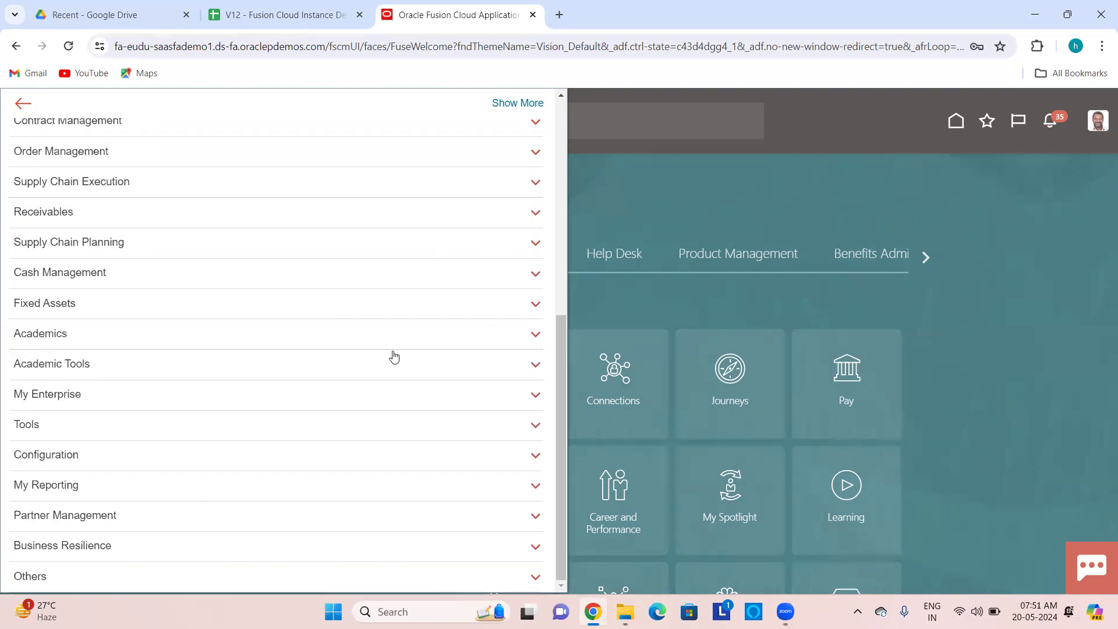
left_click(120, 521)
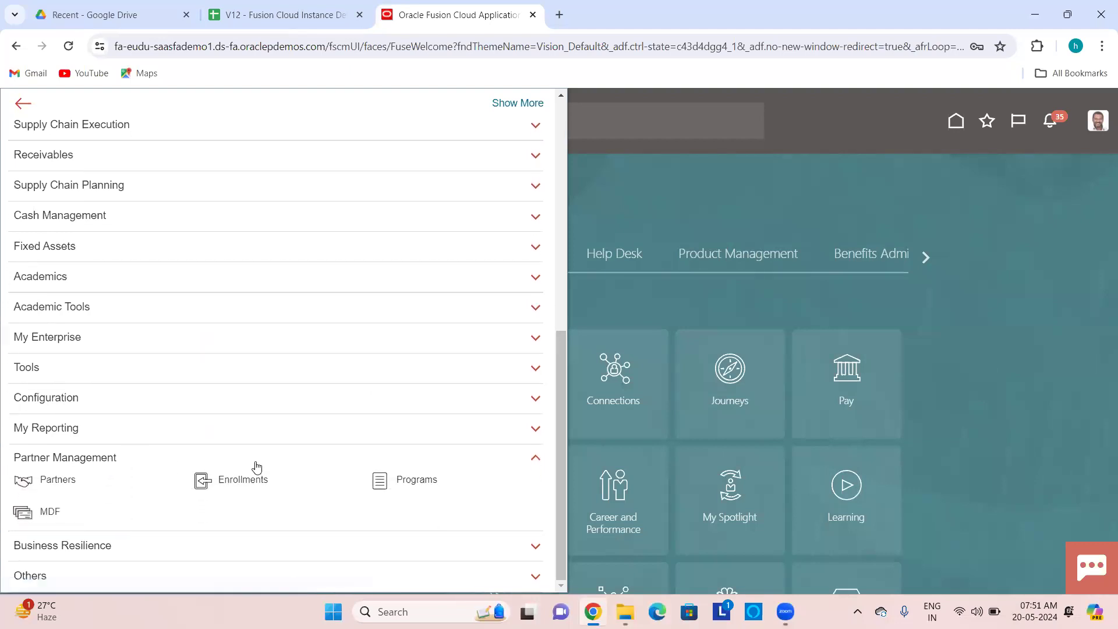
left_click(534, 459)
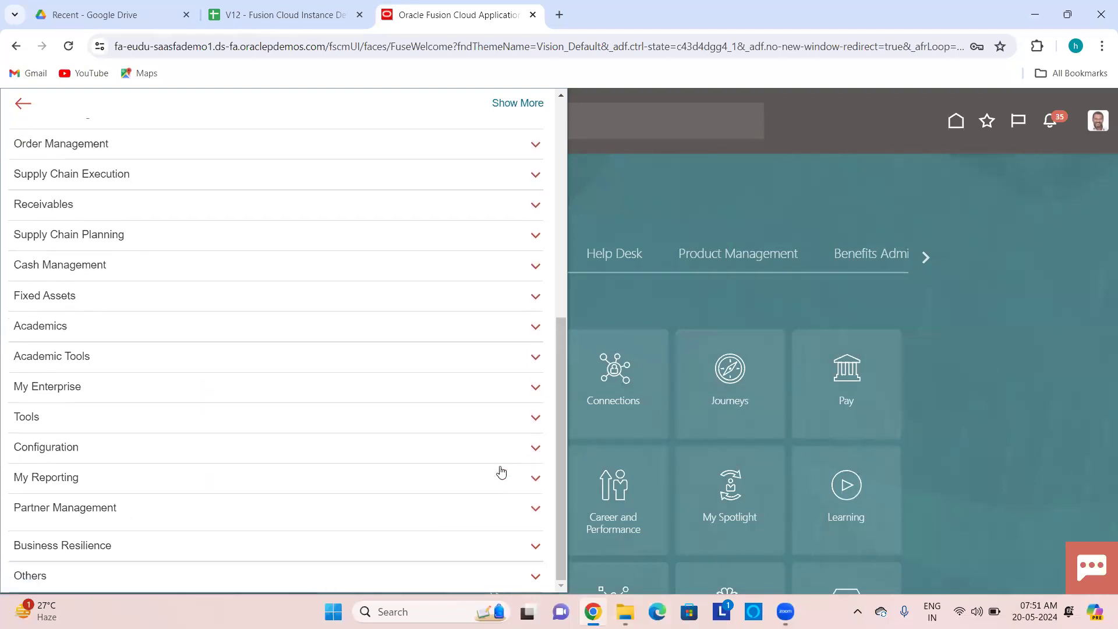
left_click(219, 580)
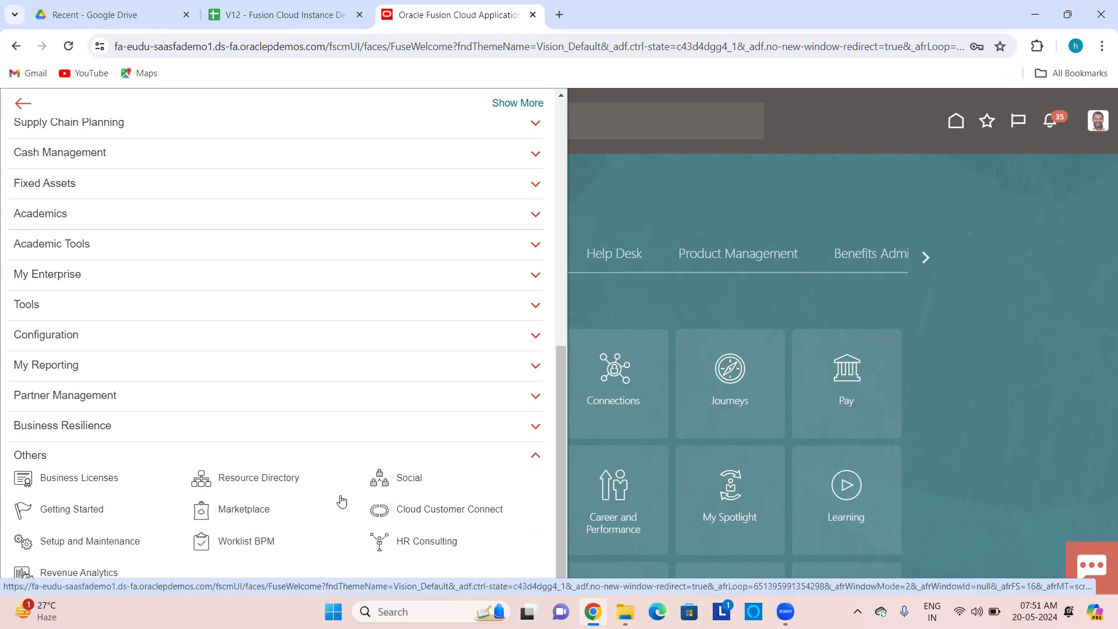
left_click(535, 455)
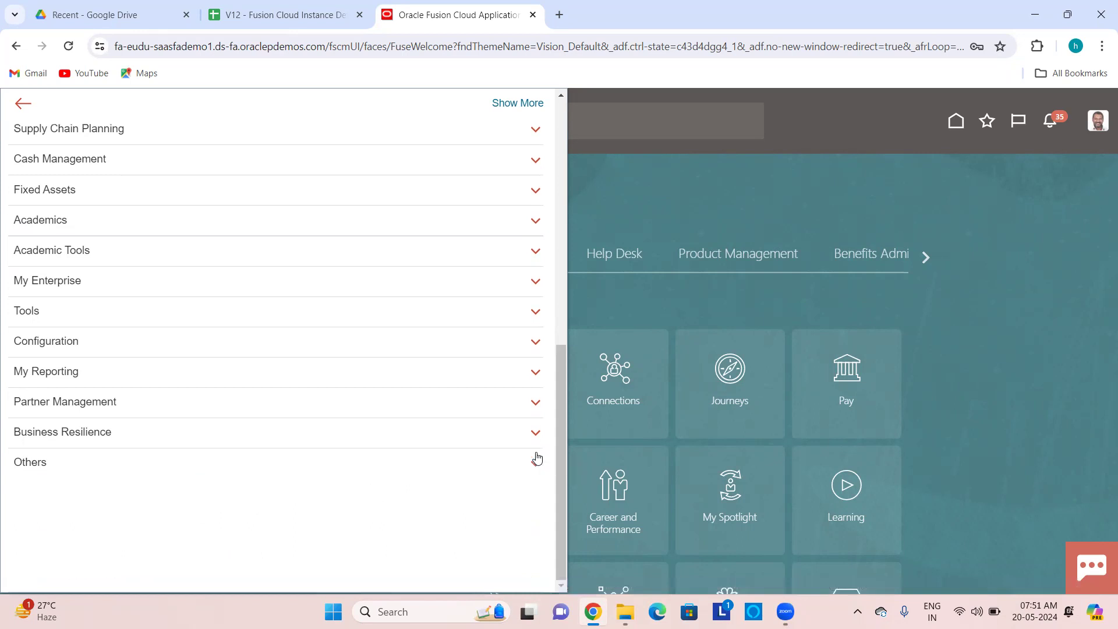
Close the Navigator and bring up global search showing favorites, people and recent items.
left_click(648, 173)
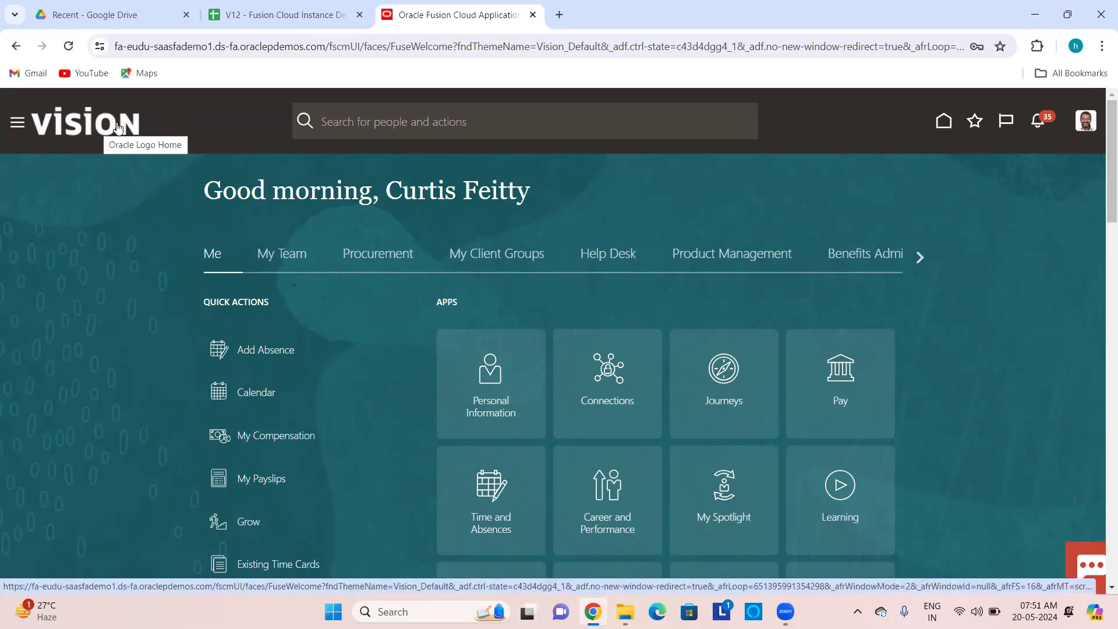
left_click(365, 127)
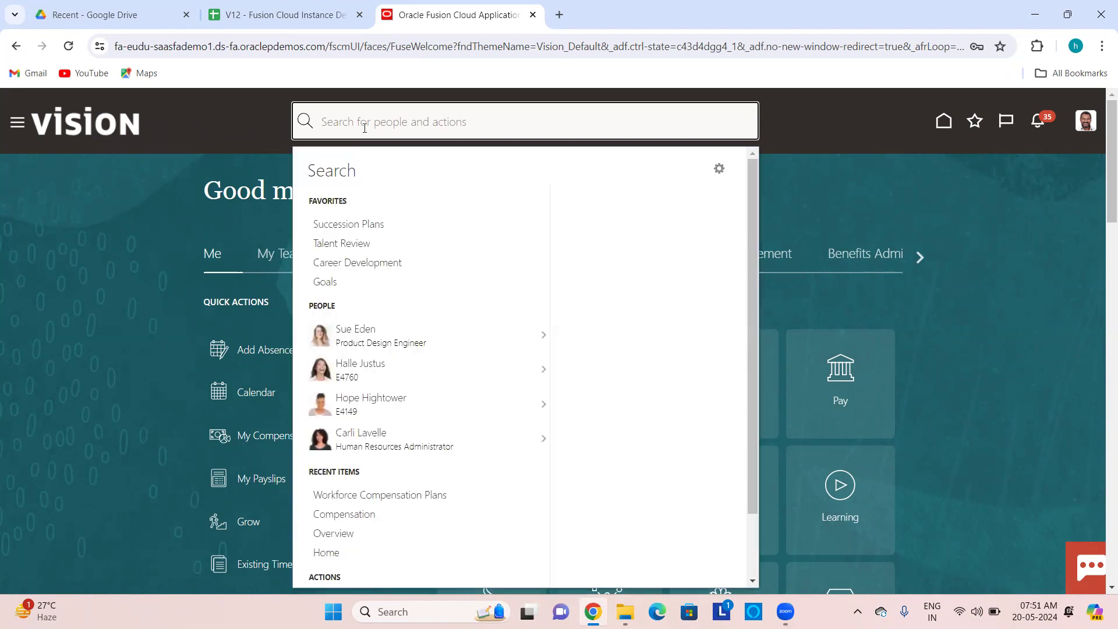
Enter an employee's full name in global search to list matching people.
type("sa")
key("BackSpace")
key("BackSpace")
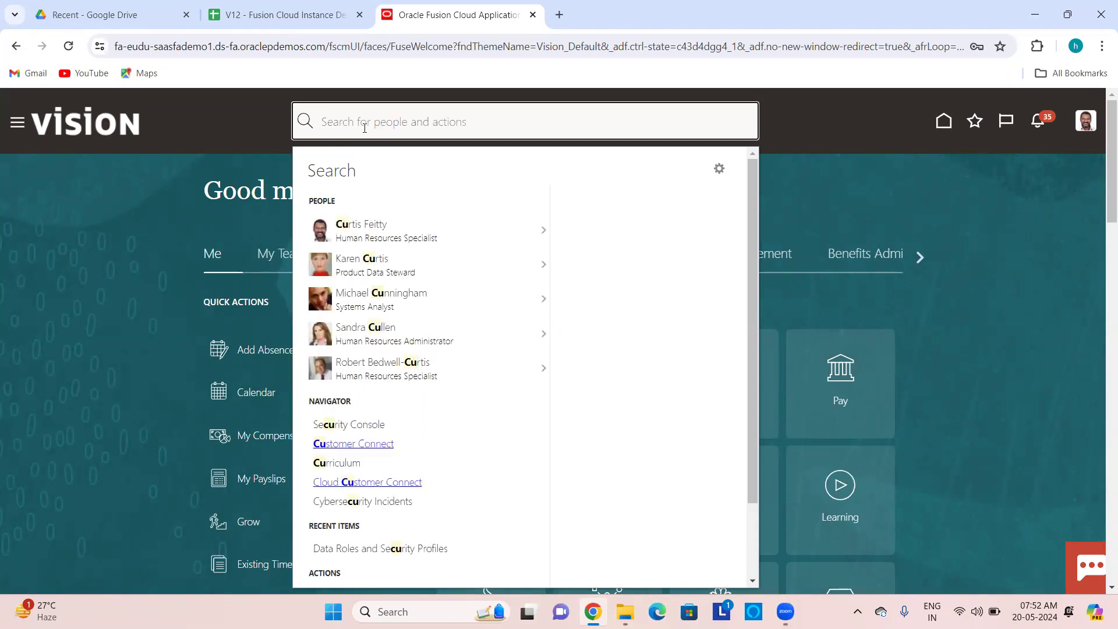
type("sue eden")
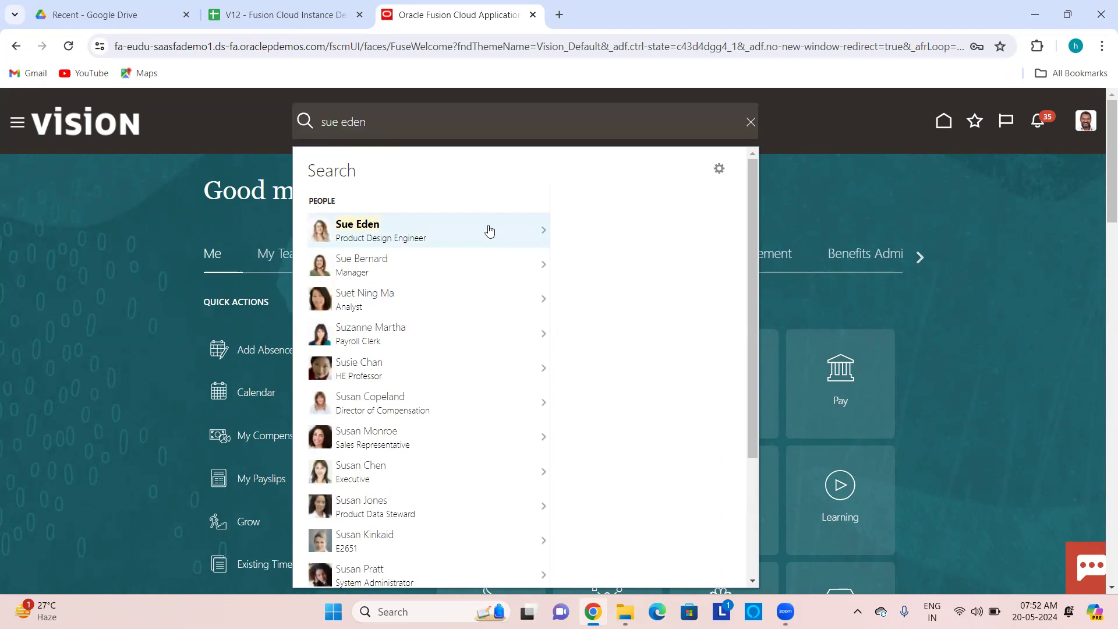
Browse the found employee's available actions, then switch the home page to My Client Groups.
left_click(544, 230)
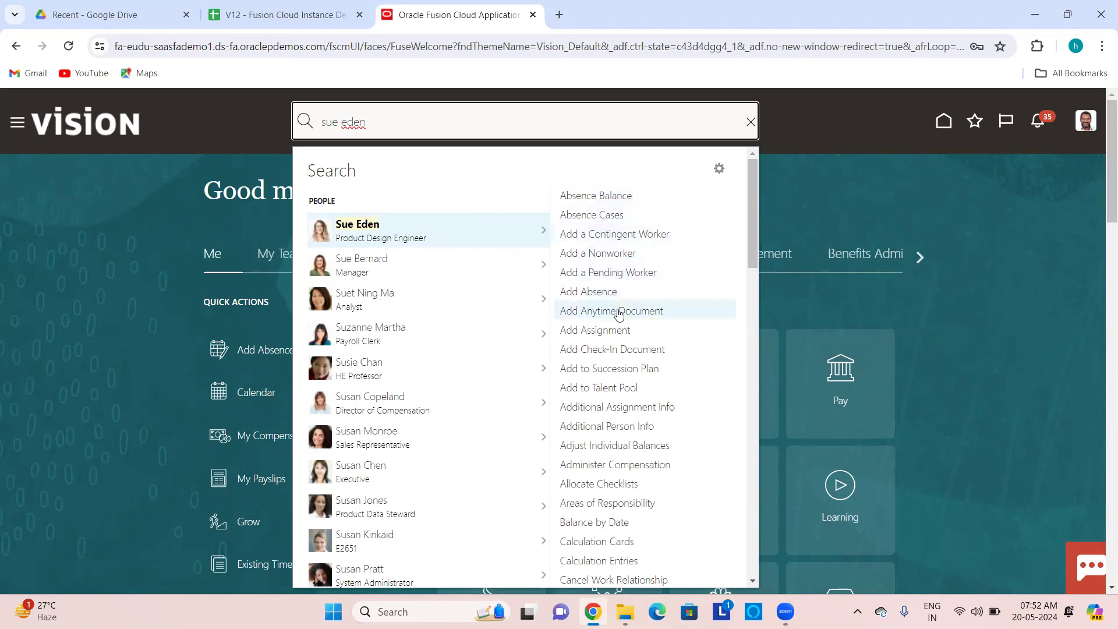
scroll(616, 312, "down", 1)
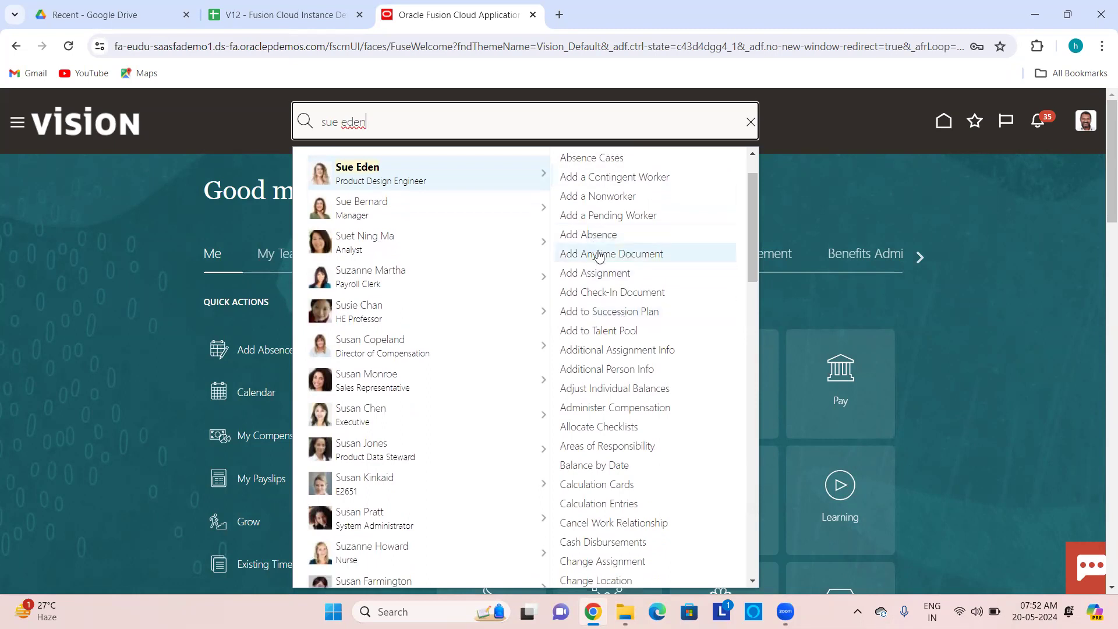
scroll(624, 267, "down", 1)
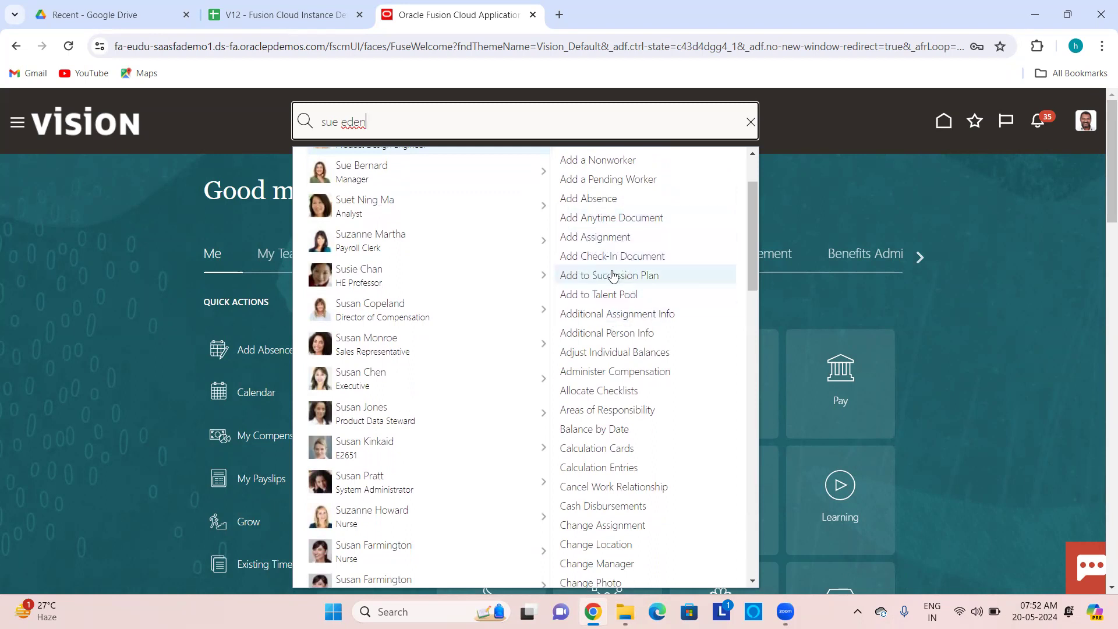
scroll(633, 328, "down", 3)
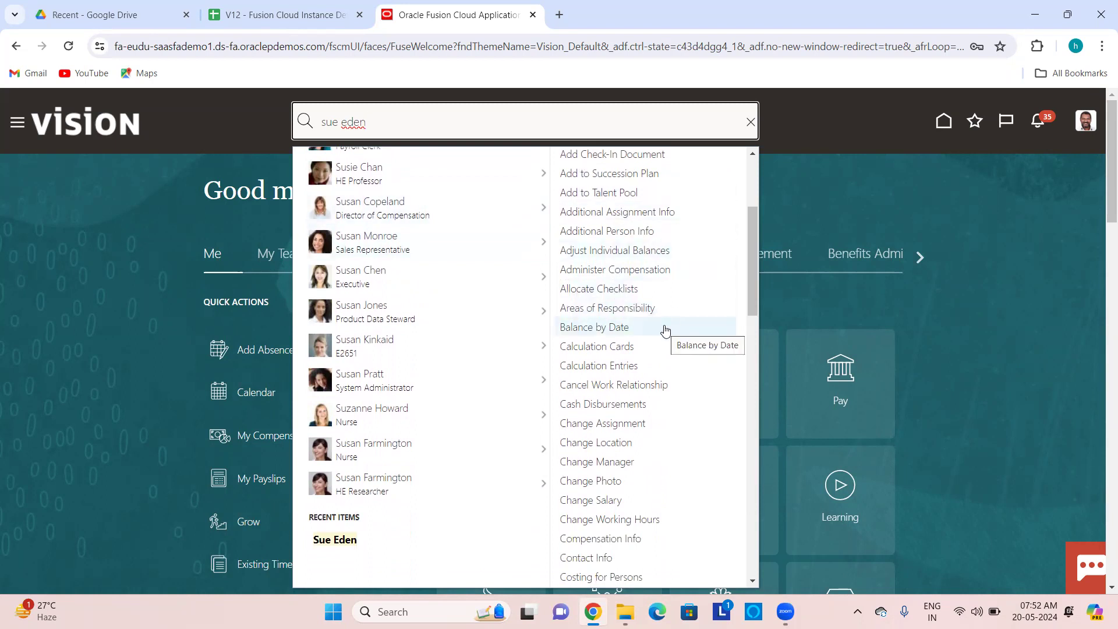
scroll(665, 331, "down", 3)
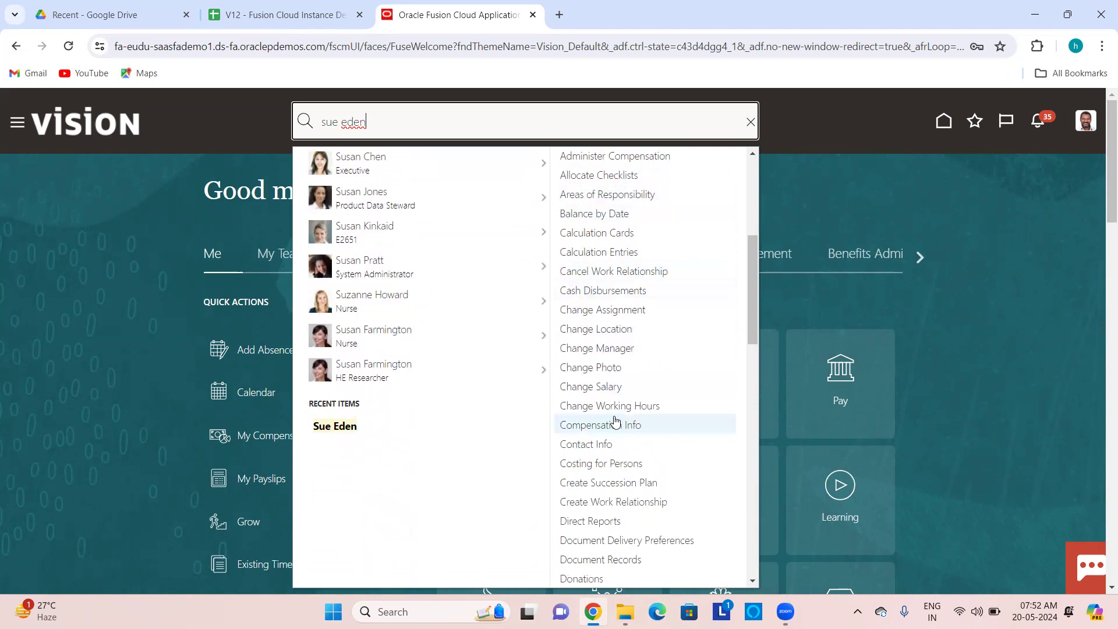
scroll(616, 422, "down", 2)
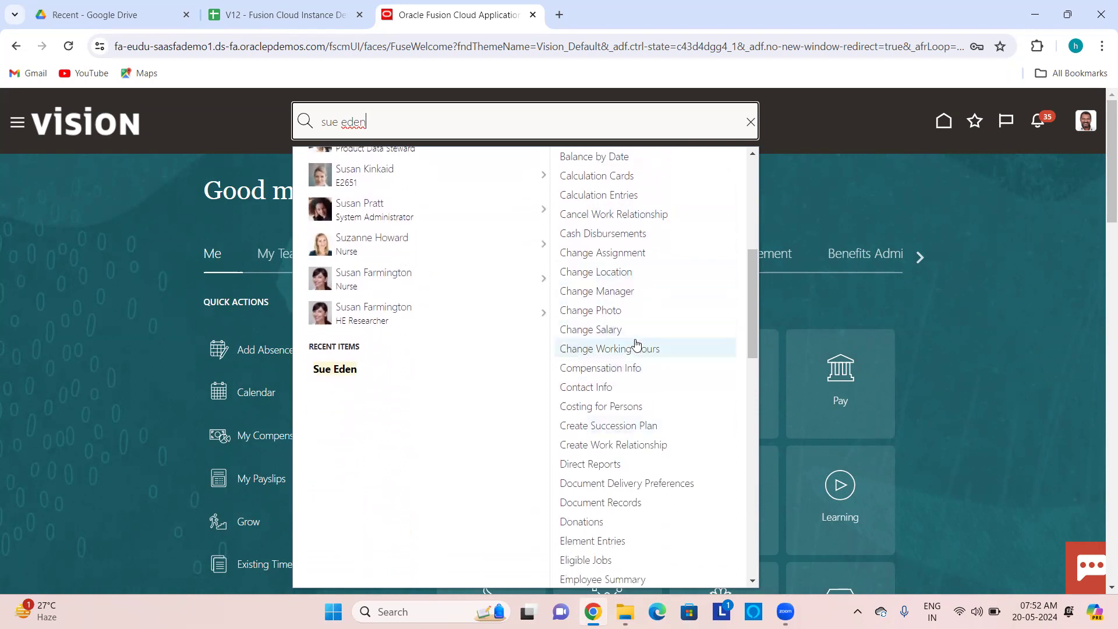
scroll(636, 344, "down", 2)
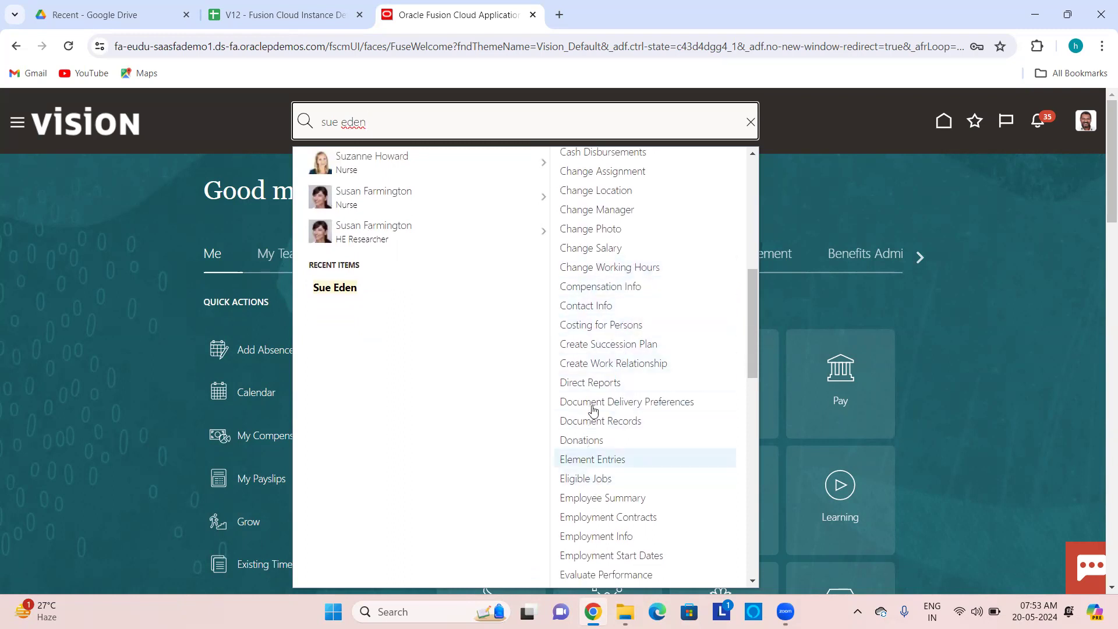
scroll(644, 467, "down", 2)
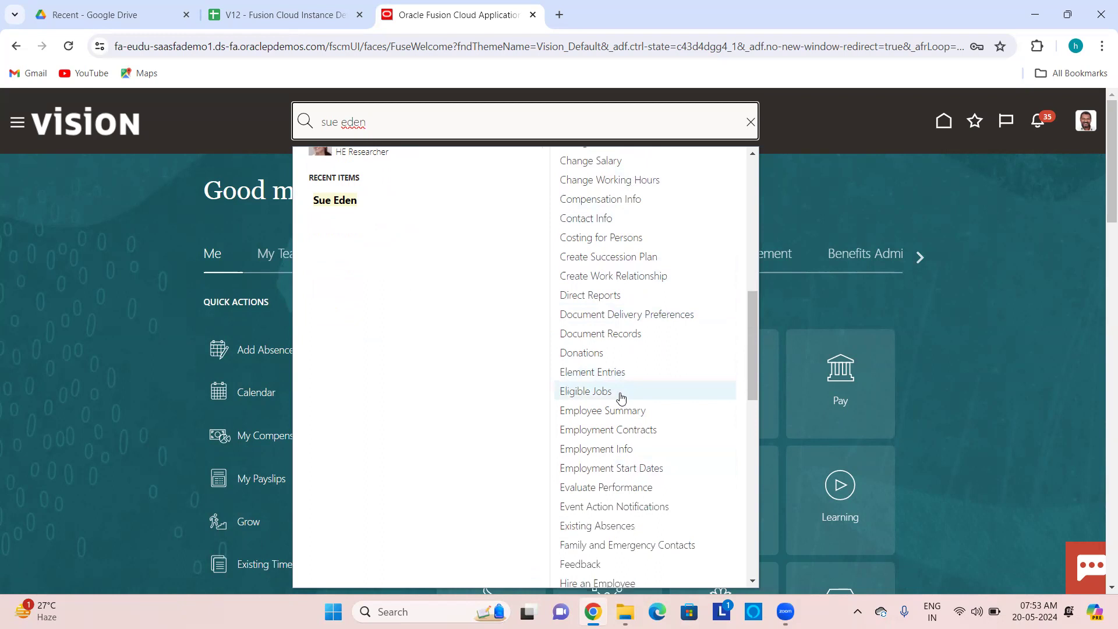
scroll(623, 437, "down", 3)
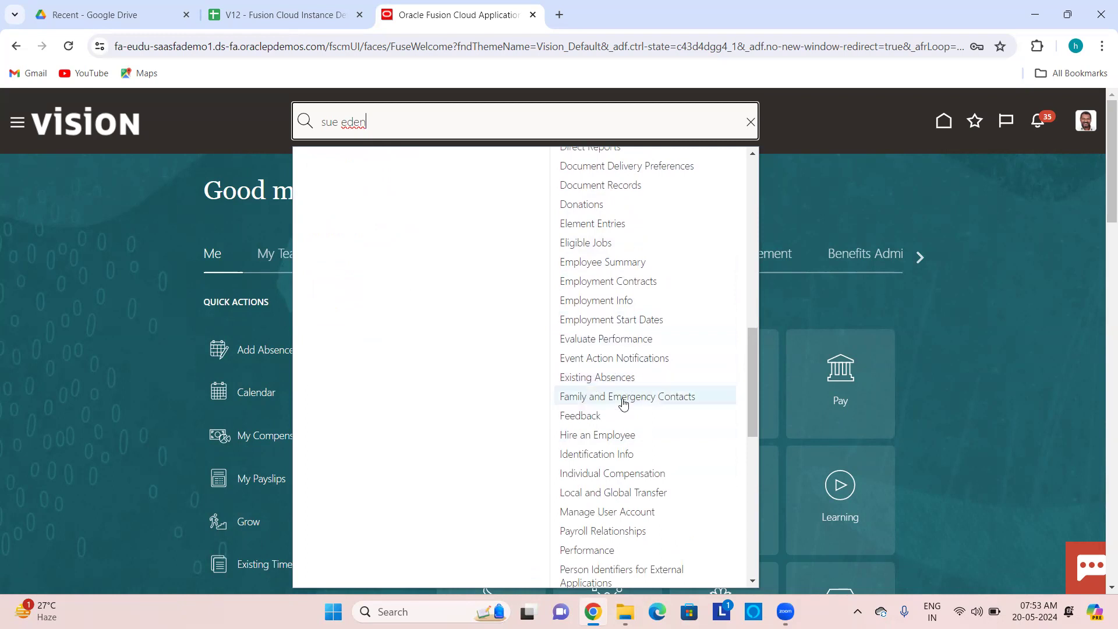
scroll(631, 418, "down", 3)
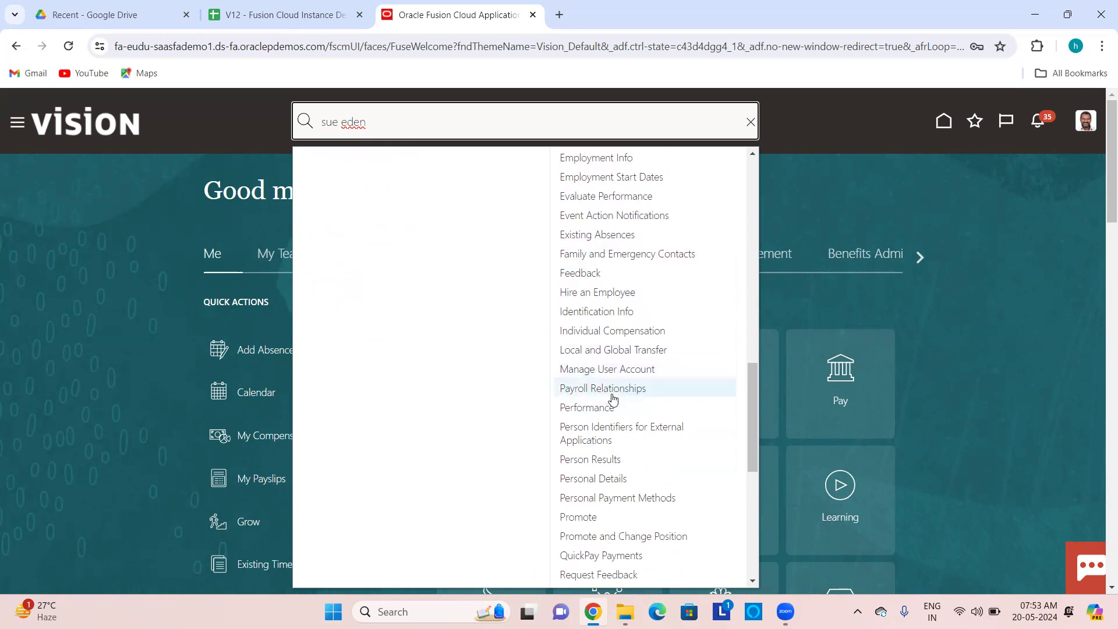
scroll(610, 464, "down", 2)
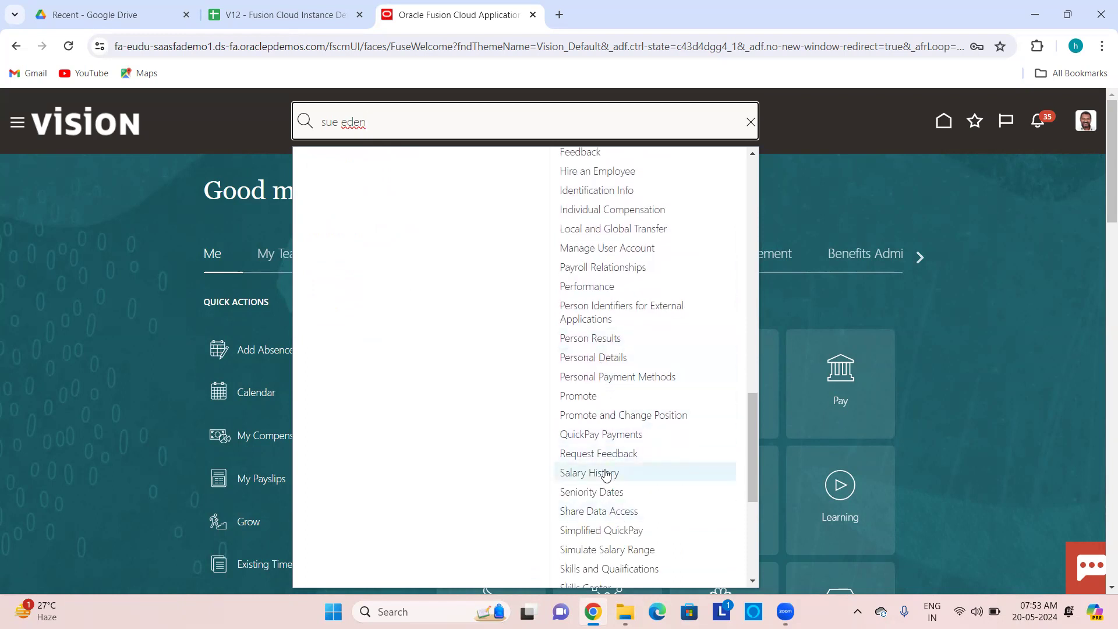
scroll(605, 474, "down", 2)
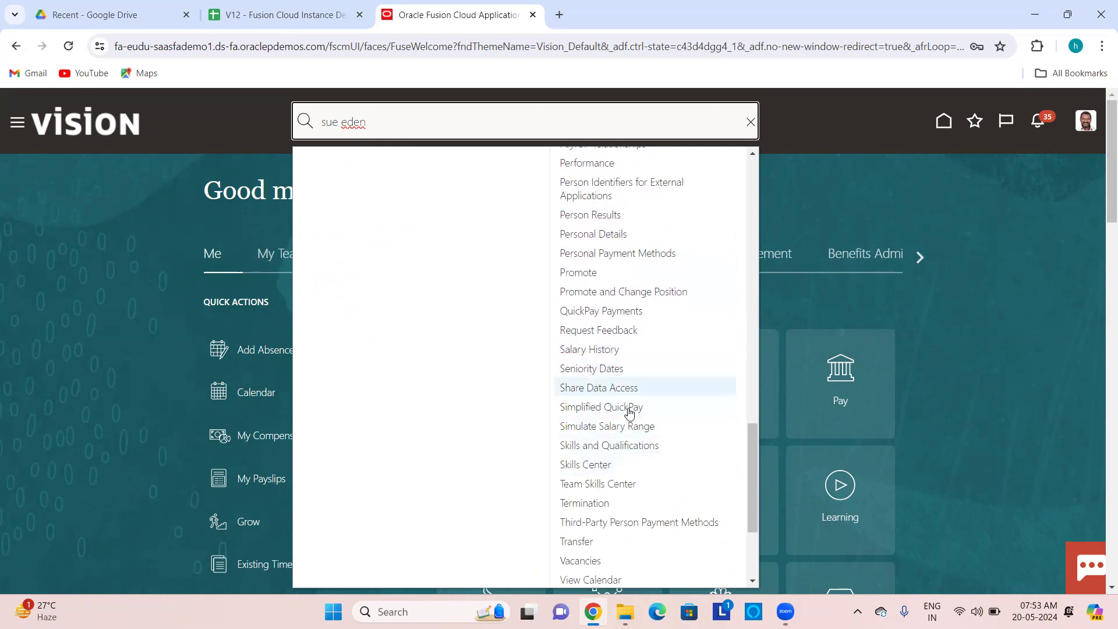
scroll(604, 462, "down", 1)
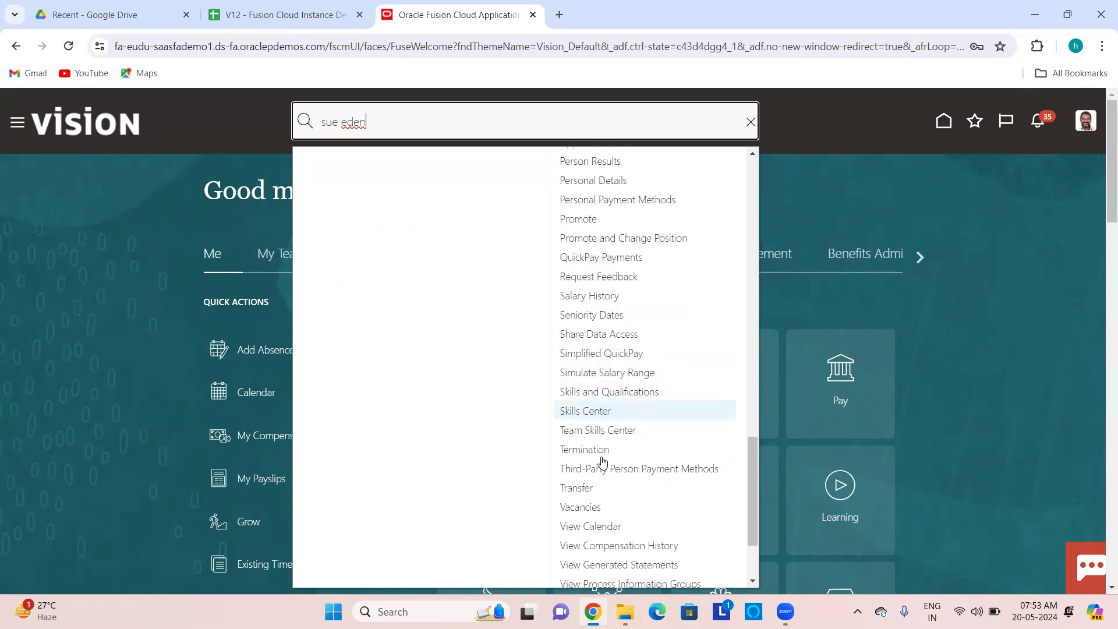
scroll(603, 462, "down", 2)
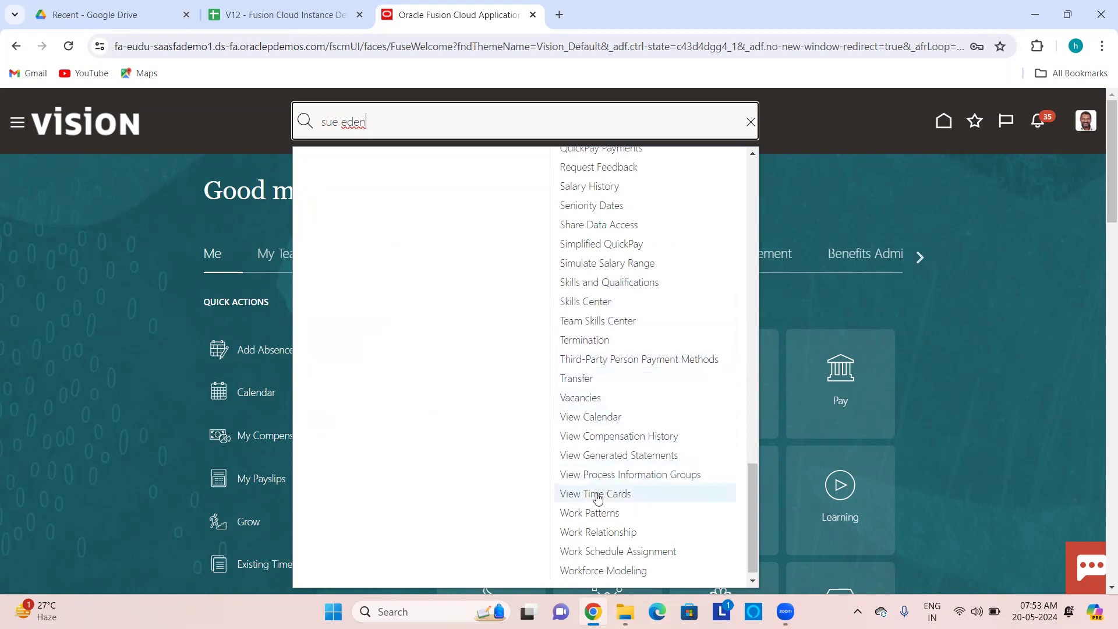
scroll(598, 496, "down", 1)
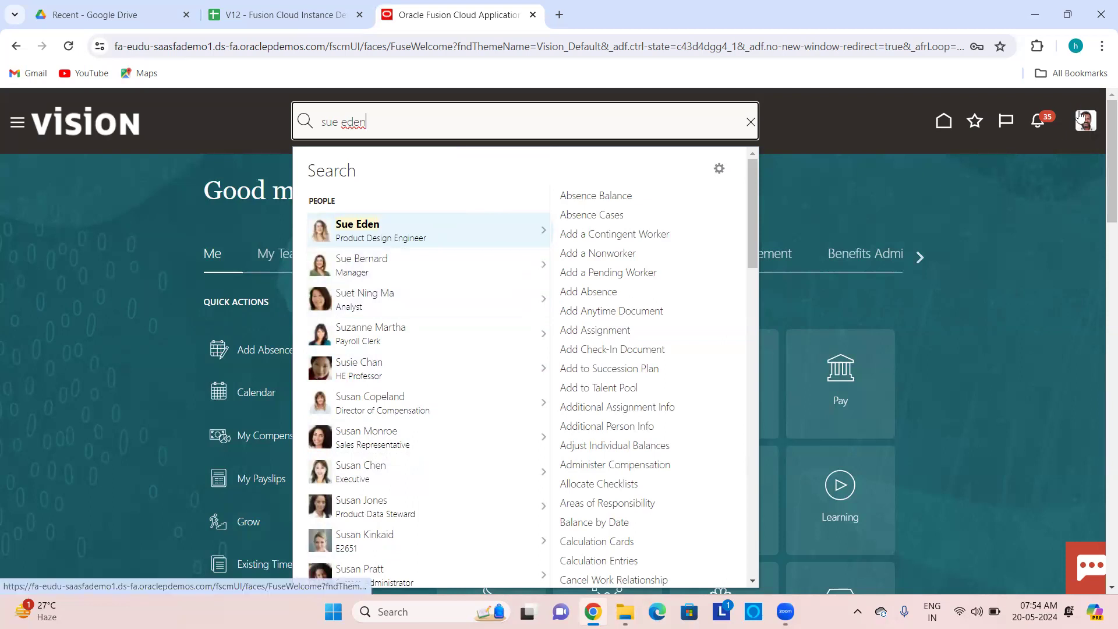
left_click(786, 209)
left_click(479, 263)
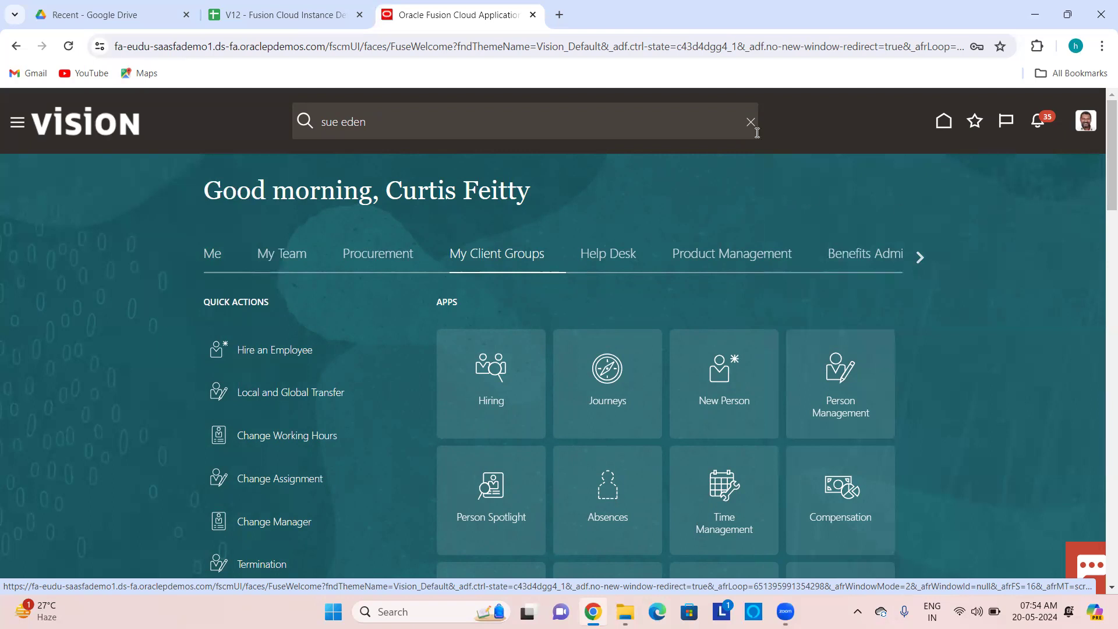
Clear the earlier people search and return home to the Me area with Add Absence and Pay.
left_click(626, 124)
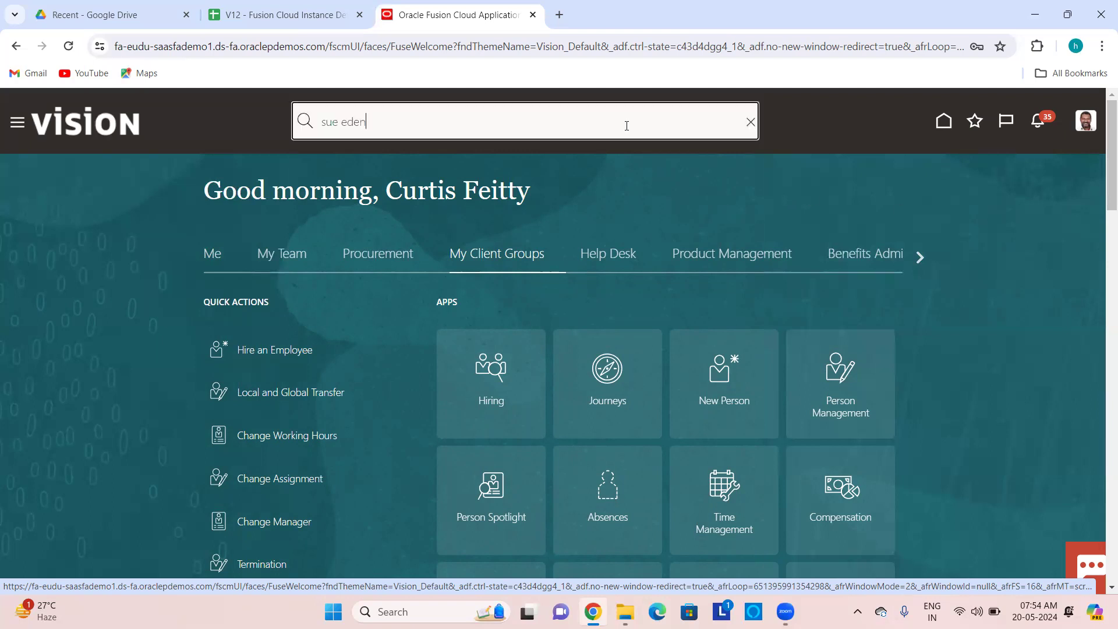
left_click(749, 123)
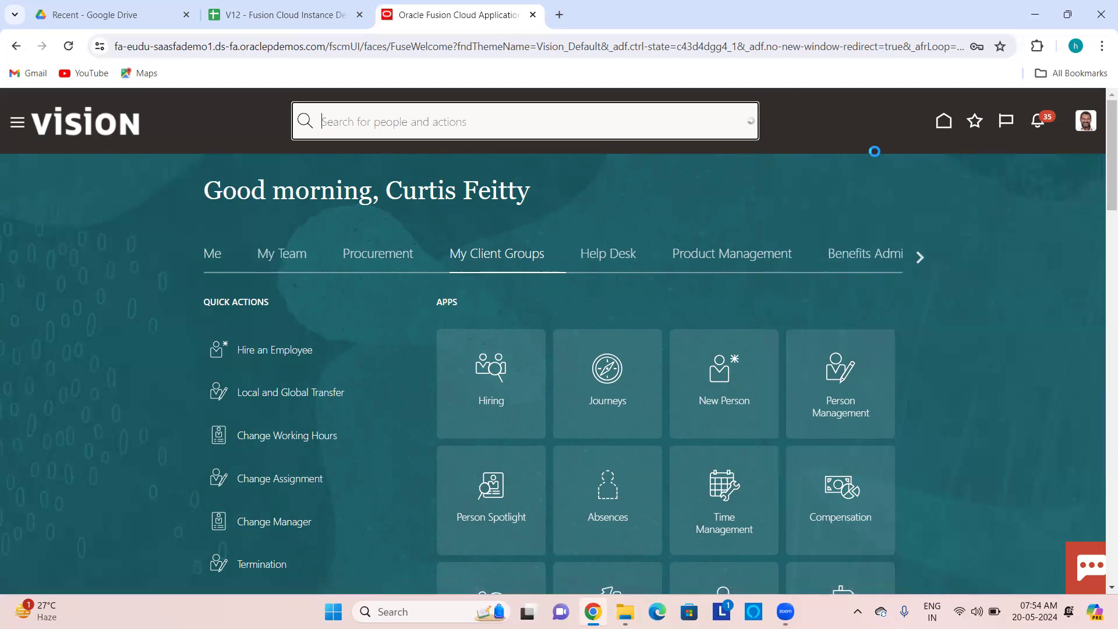
left_click(831, 169)
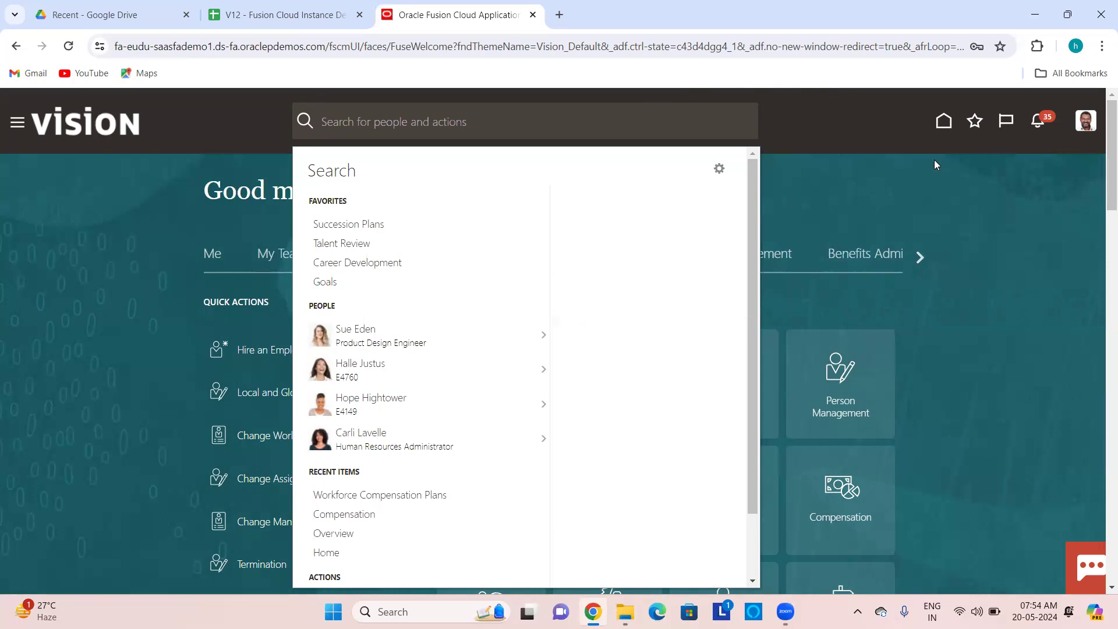
left_click(893, 200)
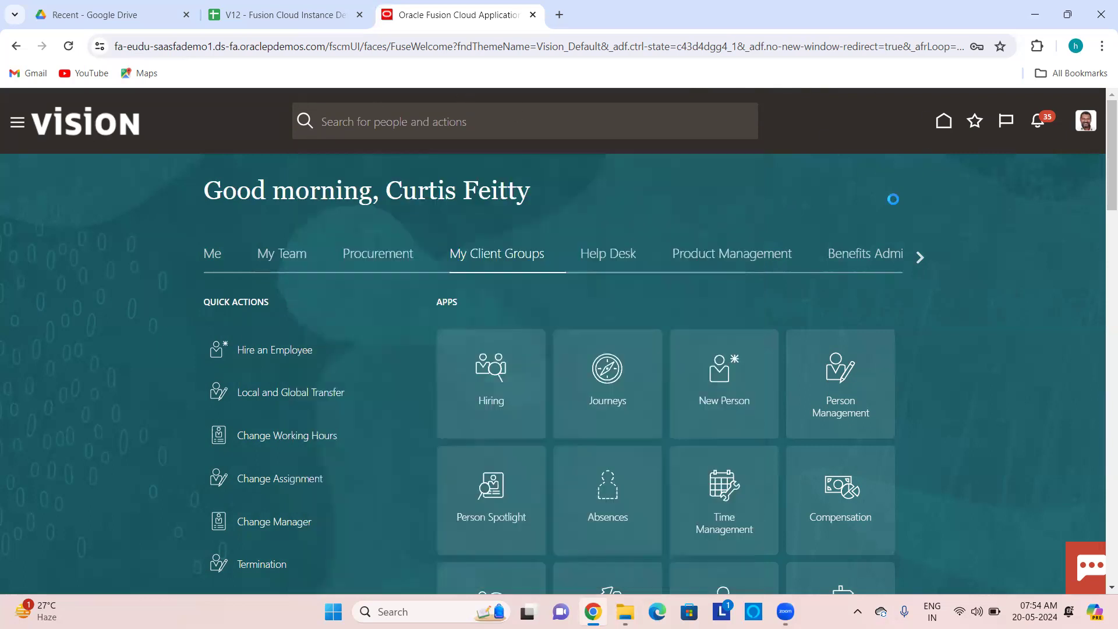
left_click(944, 123)
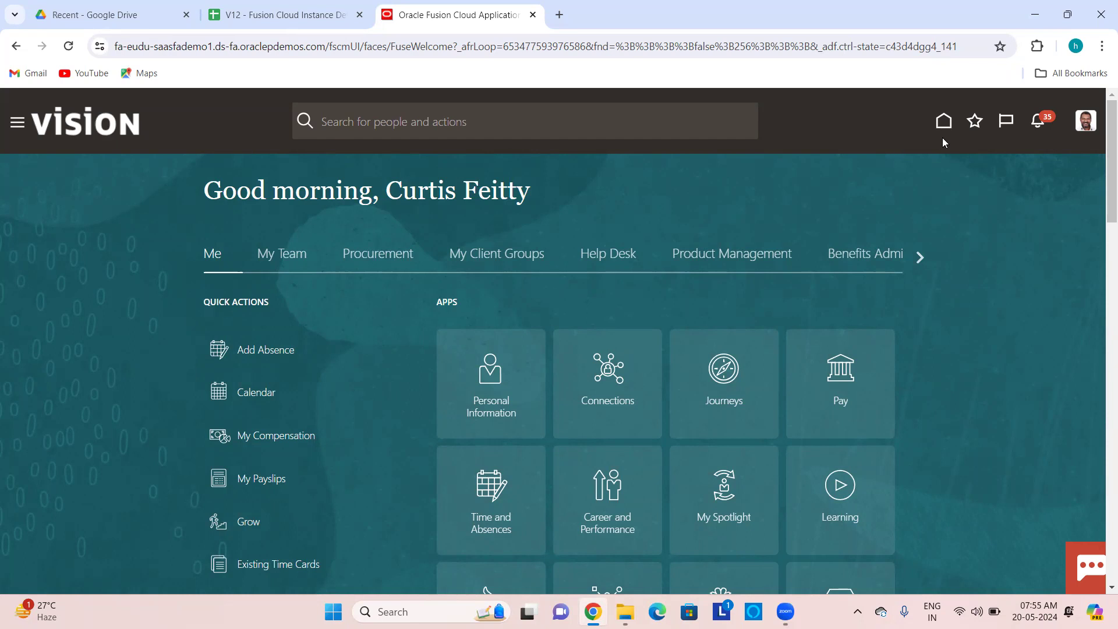
Show the Favorites list, including New Person, Workforce Structure and Succession Plans.
left_click(973, 125)
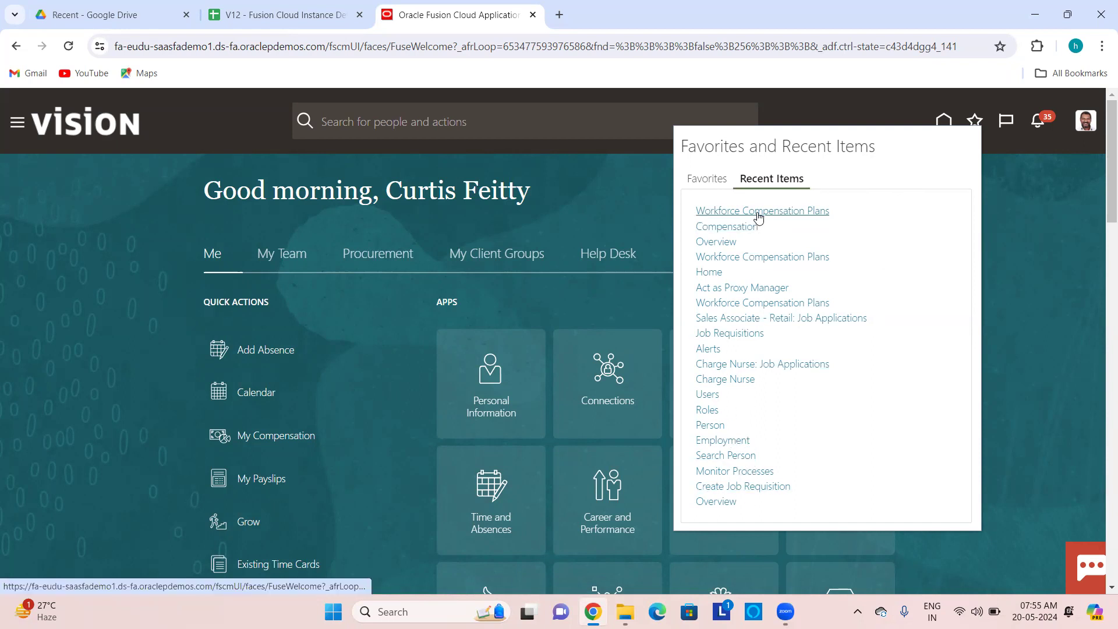
left_click(703, 178)
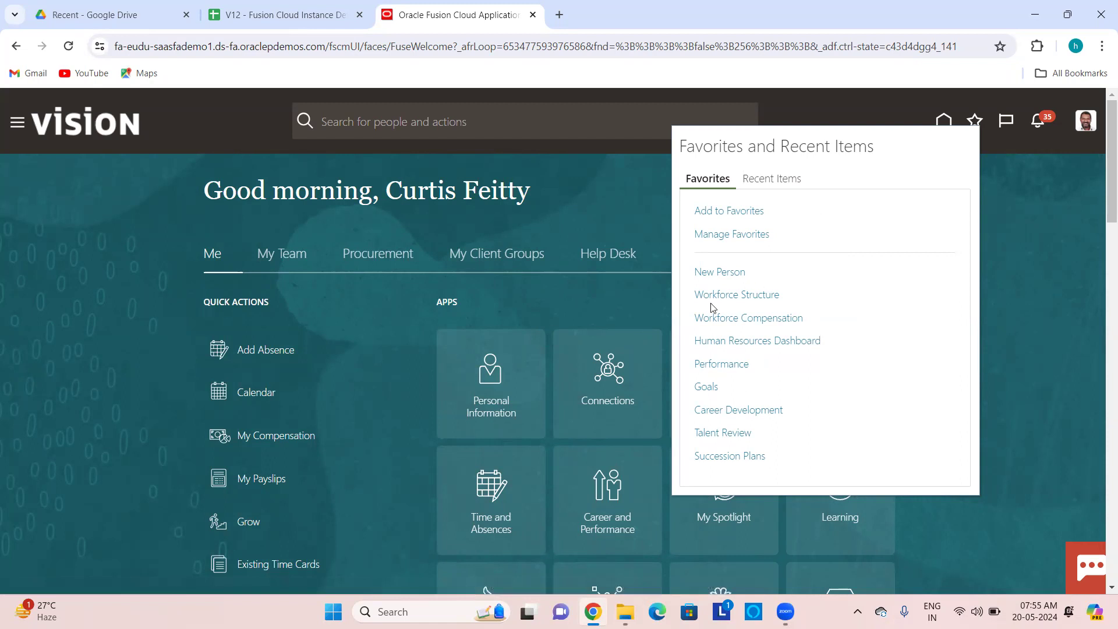
Close Favorites and review the Watchlist counts for Compensation, Contracts and Expenses.
left_click(1038, 254)
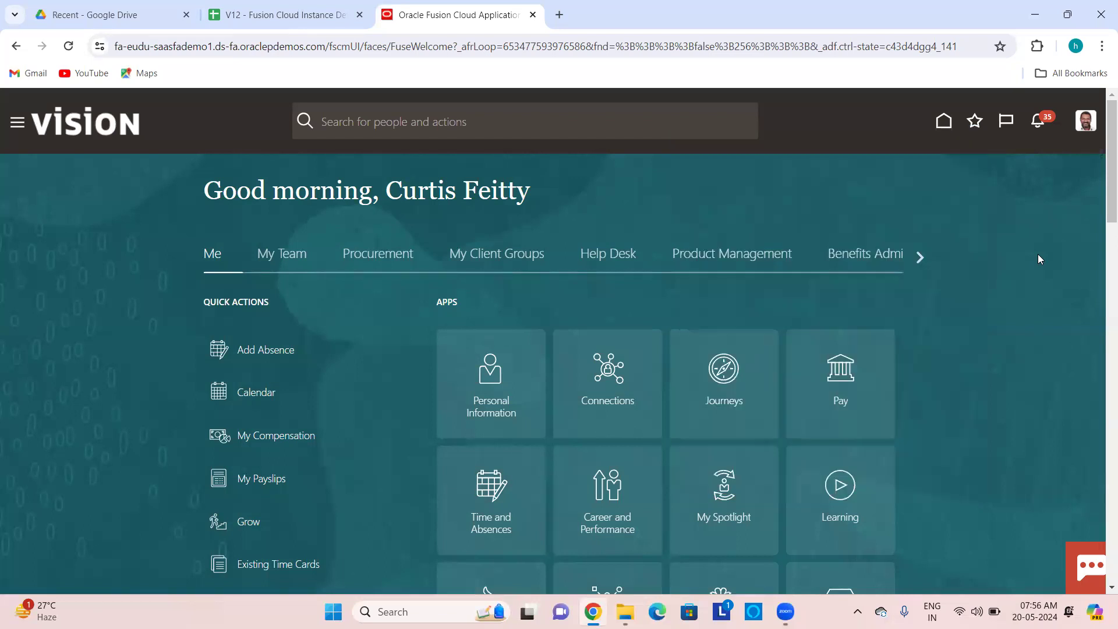
left_click(1007, 122)
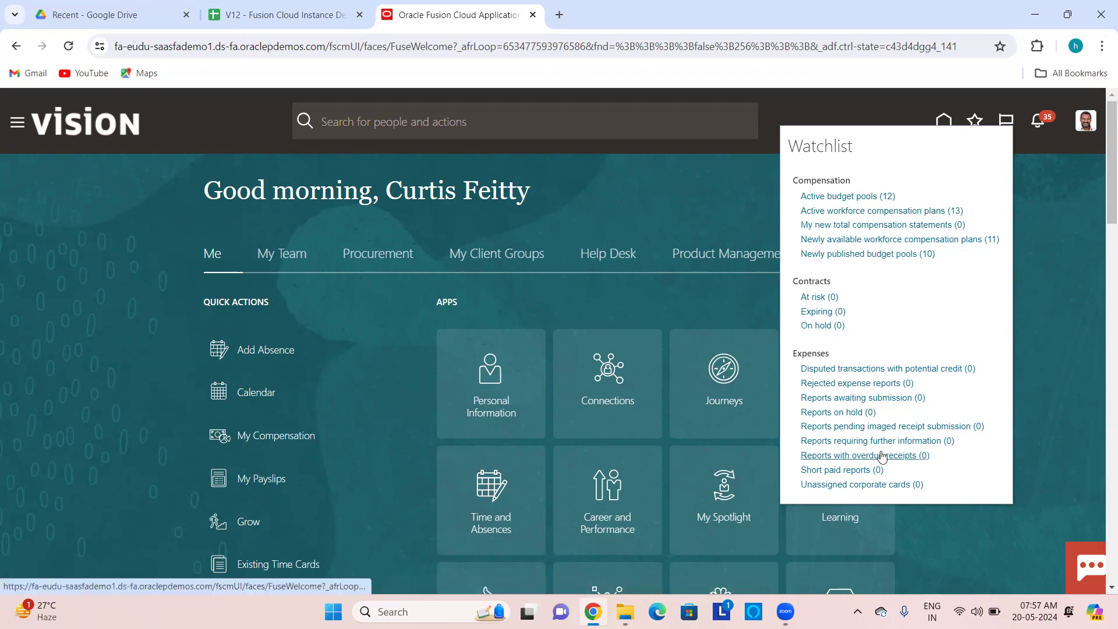
scroll(877, 456, "down", 1)
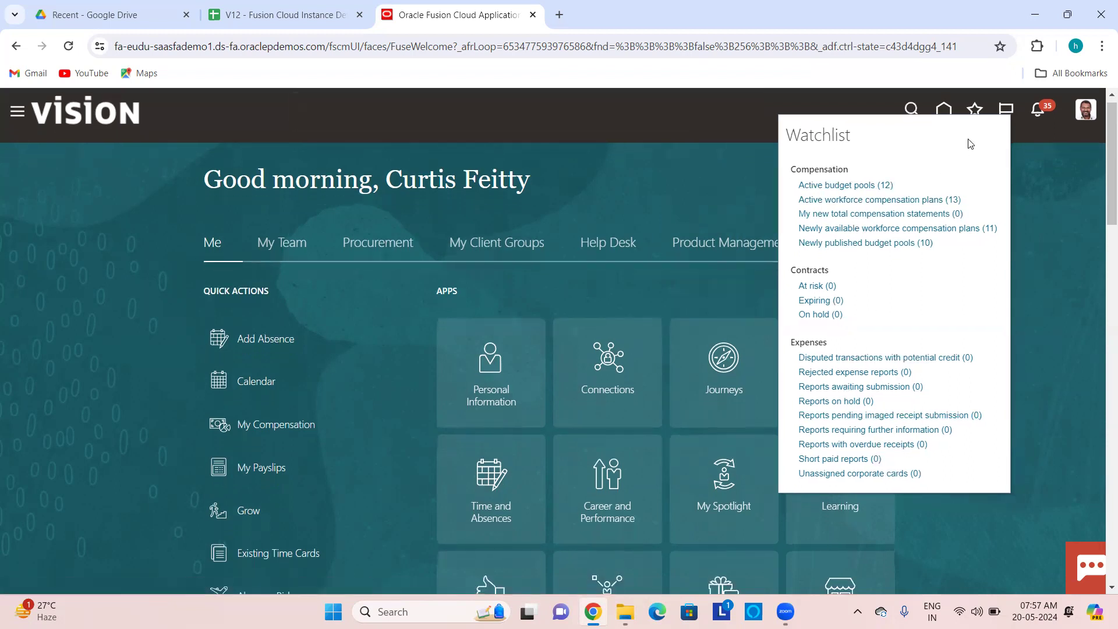
Close the Watchlist and show the Notifications list of recent FYI items.
left_click(1045, 165)
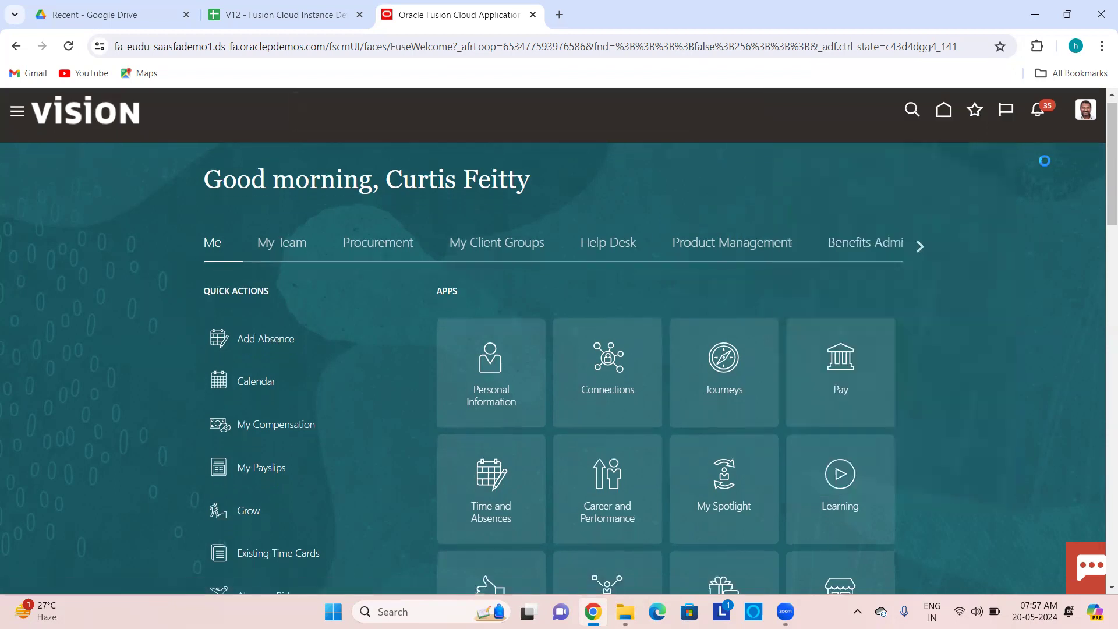
left_click(1039, 110)
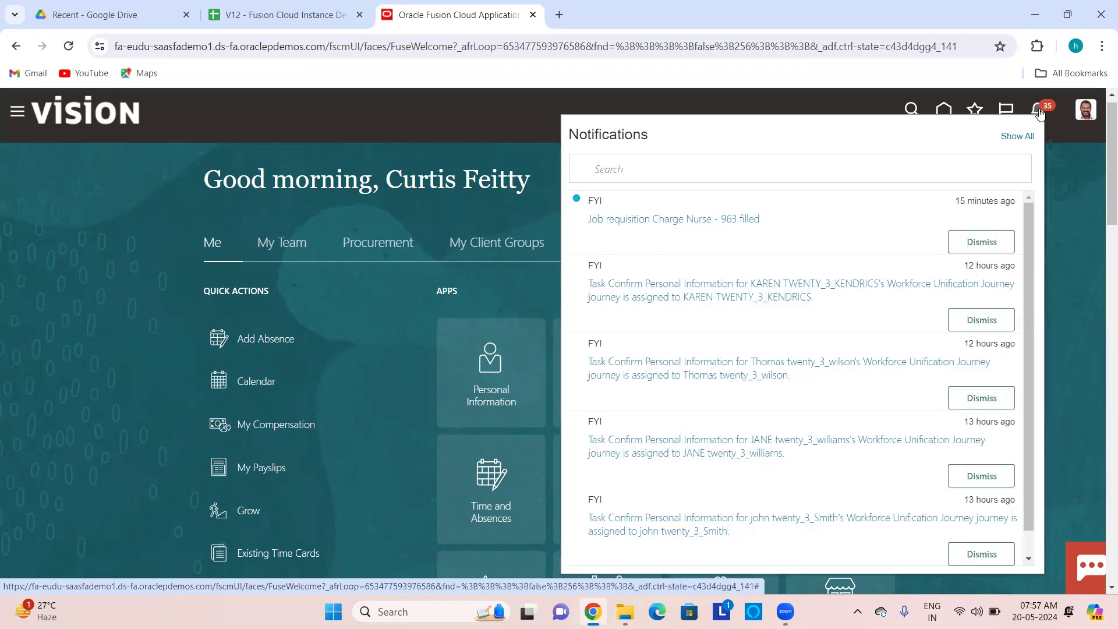
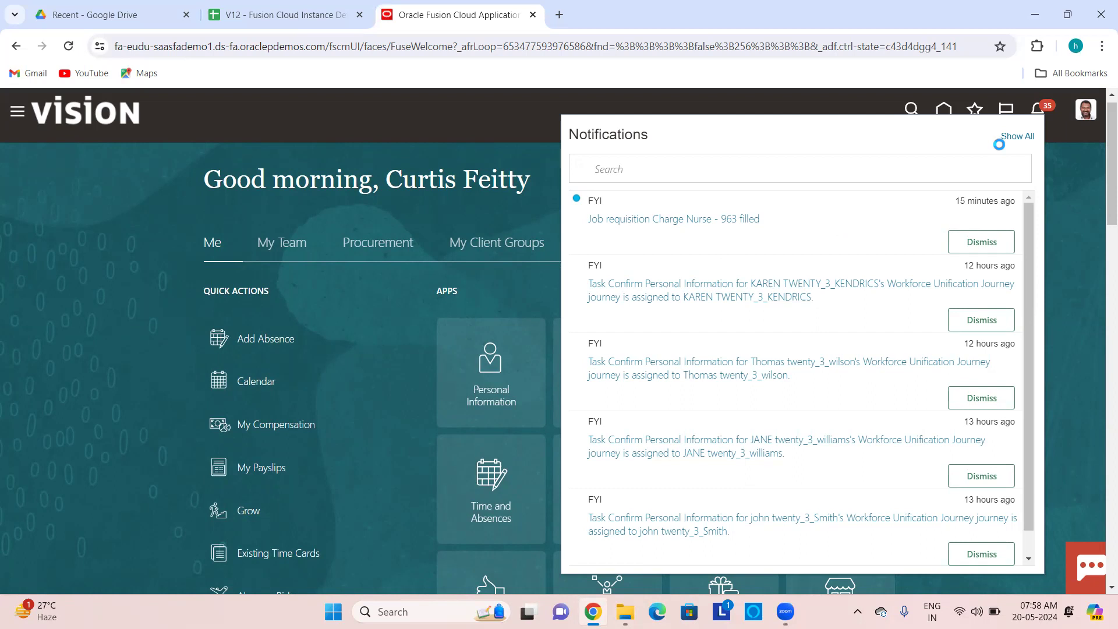
left_click(1017, 139)
Dismiss the notifications and bring up the Settings and Actions menu with Personalization, Administration and Troubleshooting.
left_click(1068, 169)
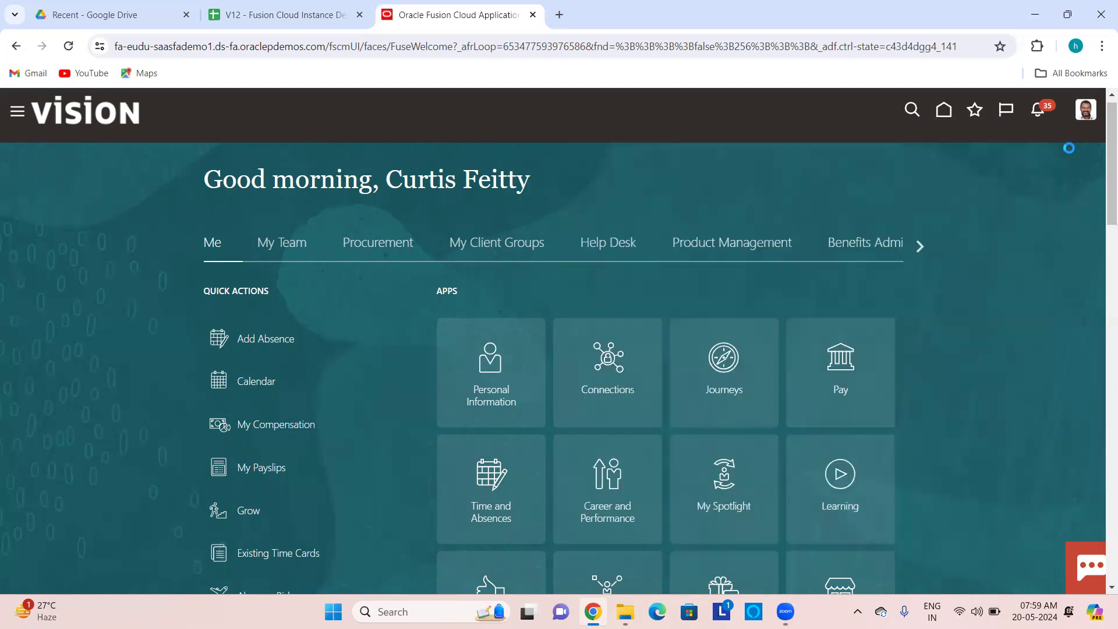
left_click(1086, 109)
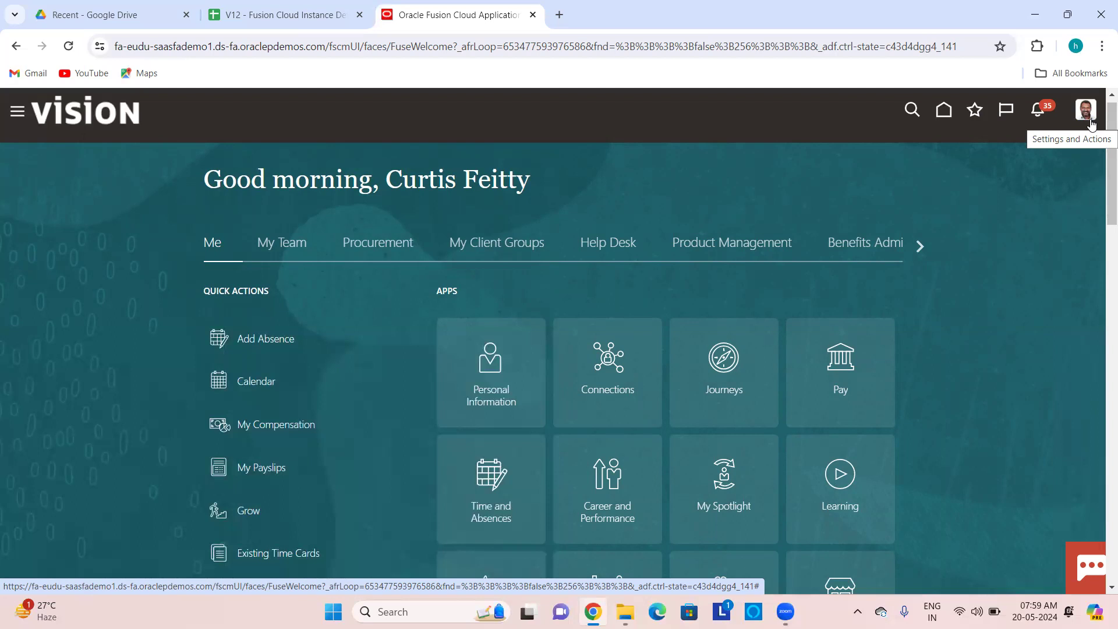
left_click(1087, 111)
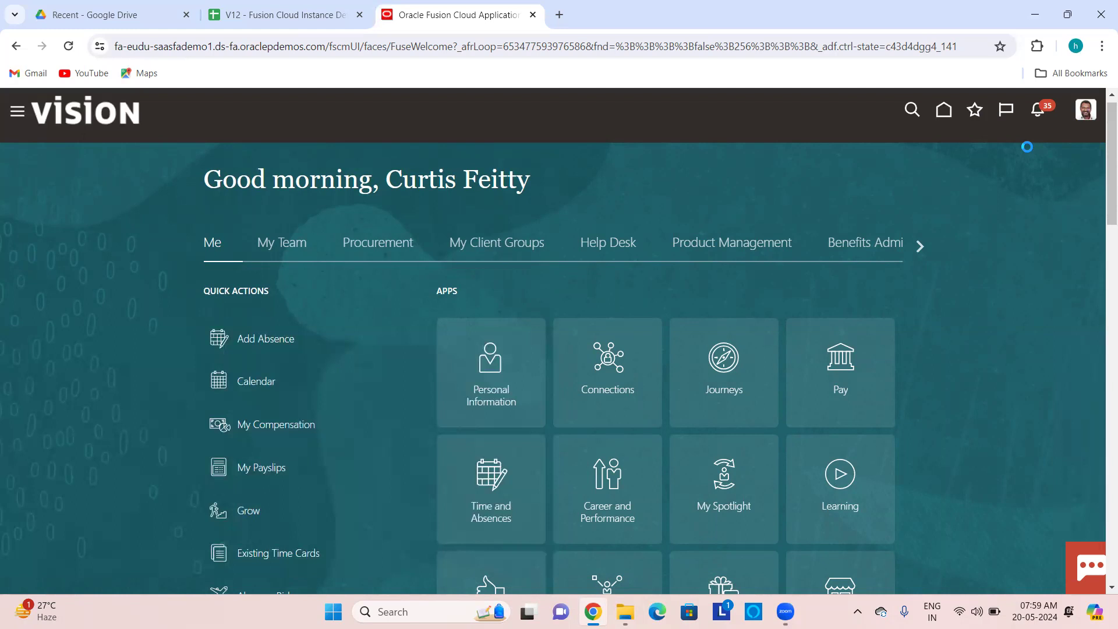
left_click(942, 117)
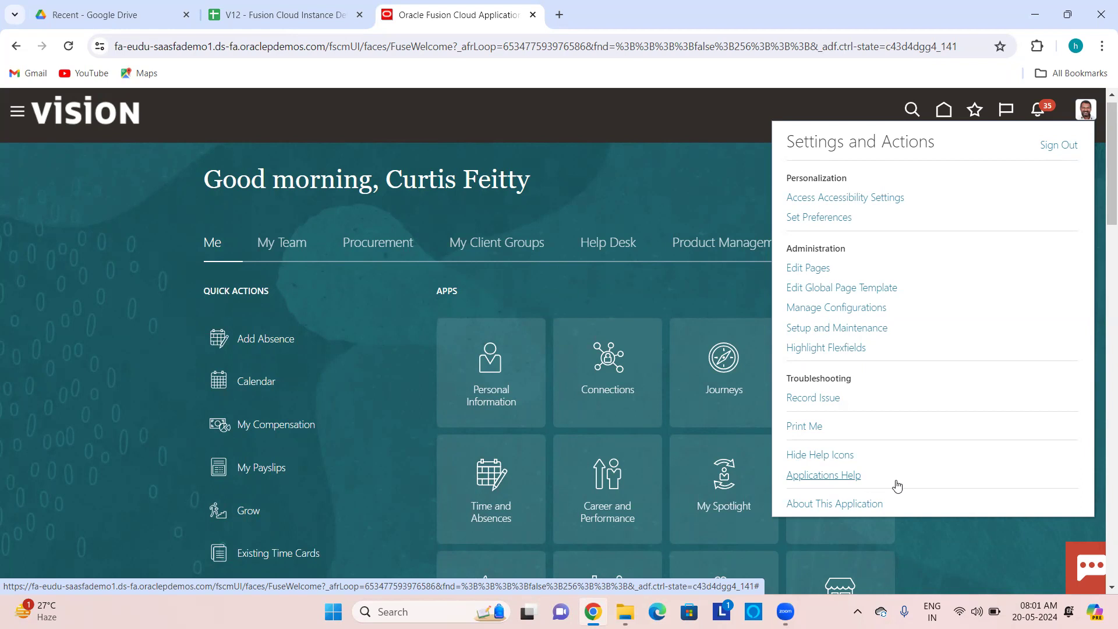
Check the About This Application dialog showing Release 24B (11.13.24.04.0), then close it.
left_click(818, 505)
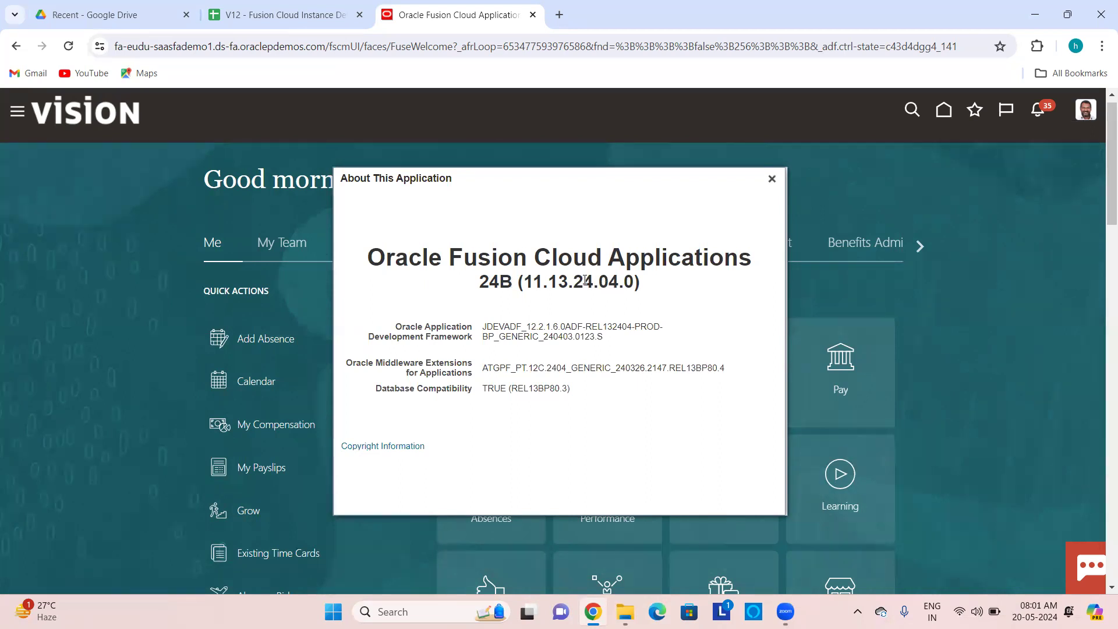
left_click(772, 179)
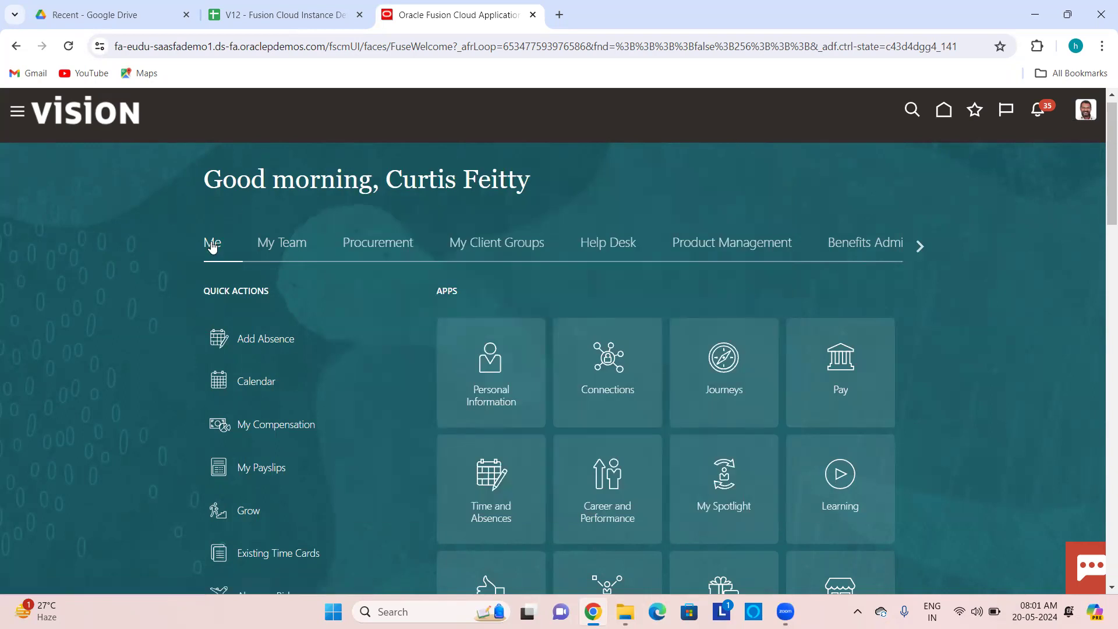
Scroll the springboard to Business Resilience, then step through Me, My Team, Procurement and My Client Groups.
left_click(923, 246)
left_click(921, 246)
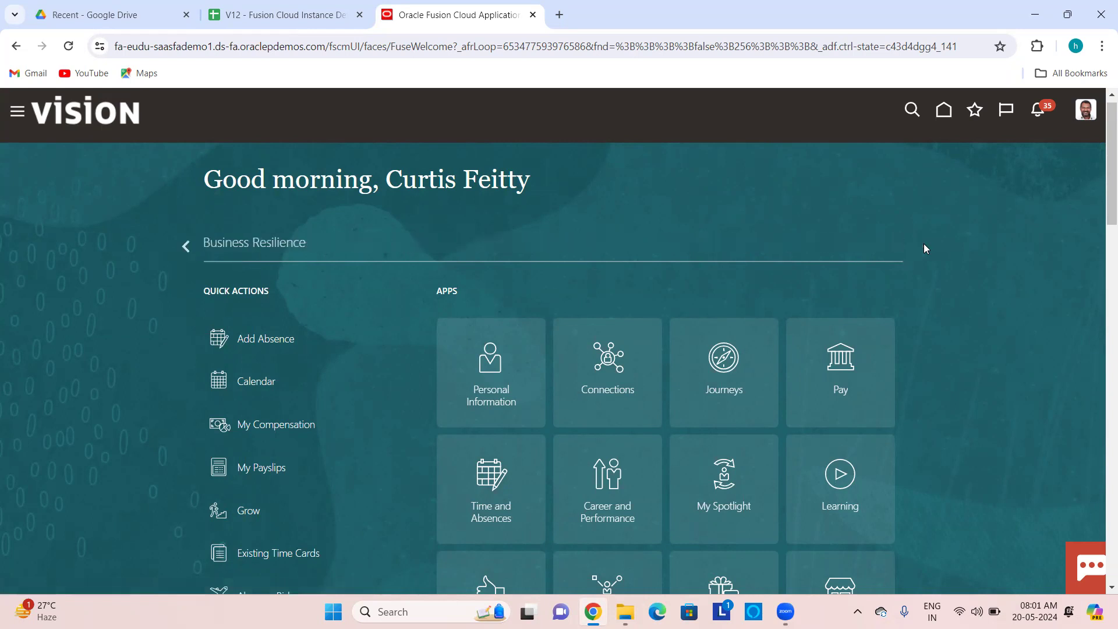
triple_click(184, 249)
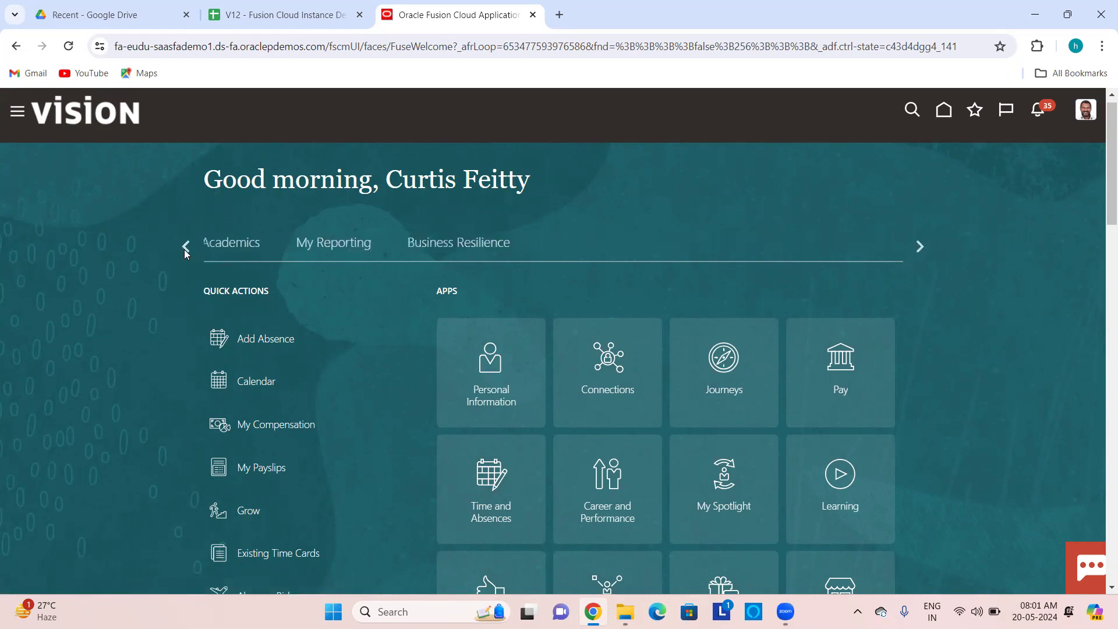
left_click(433, 280)
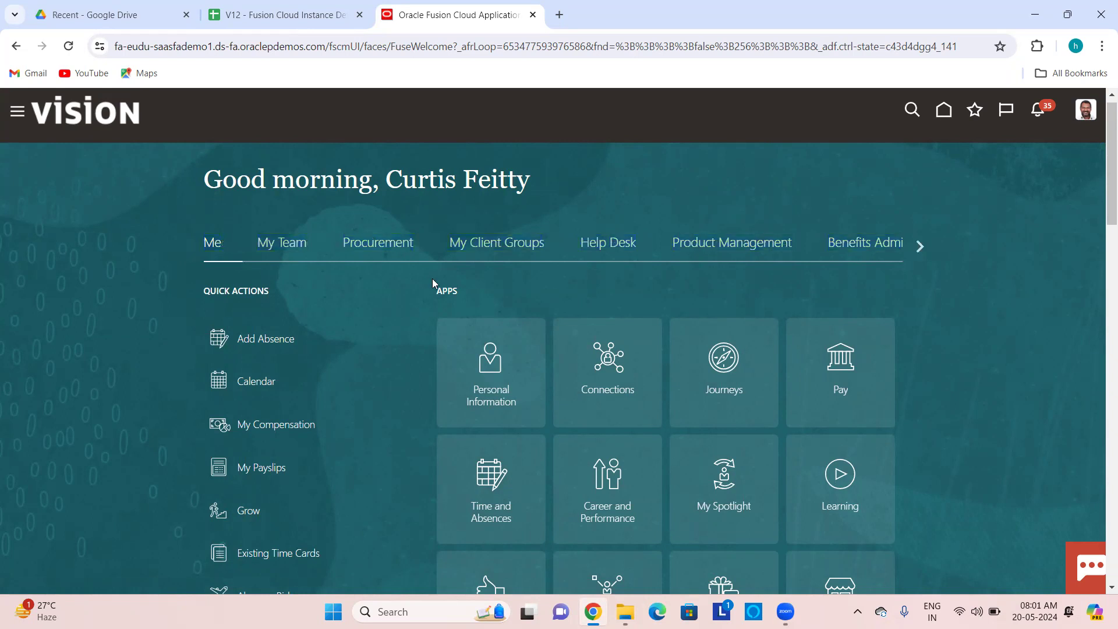
left_click(289, 247)
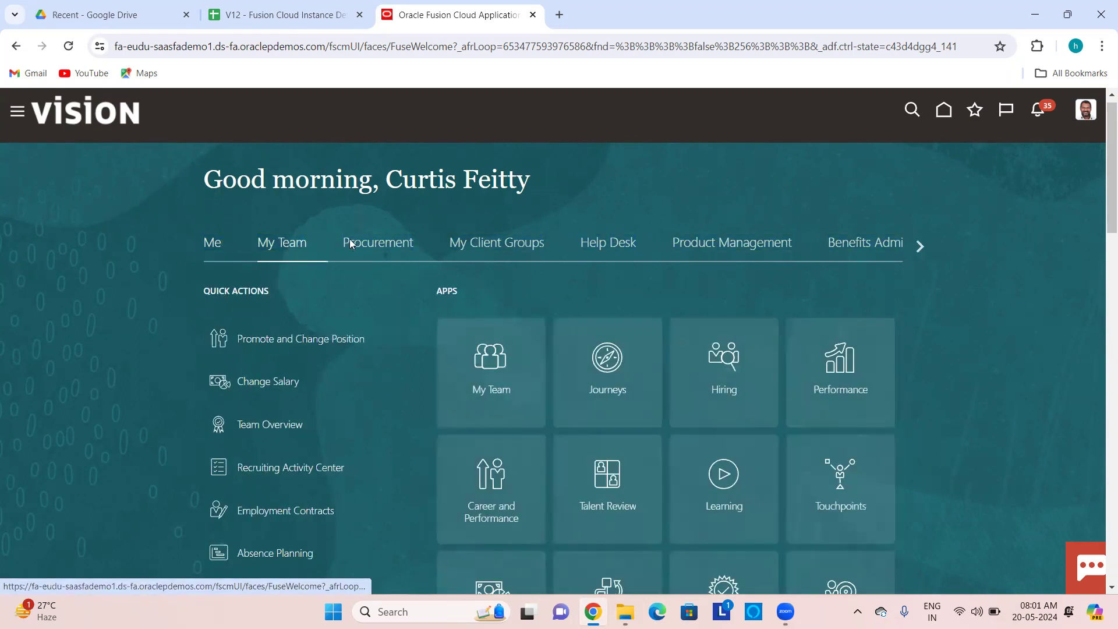
left_click(393, 246)
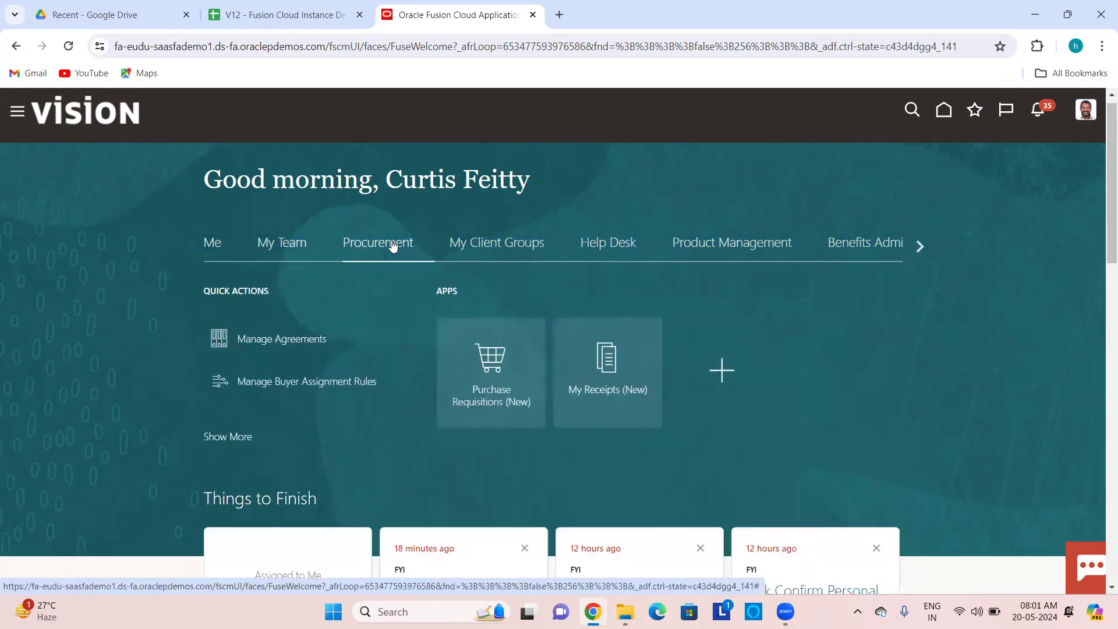
left_click(497, 243)
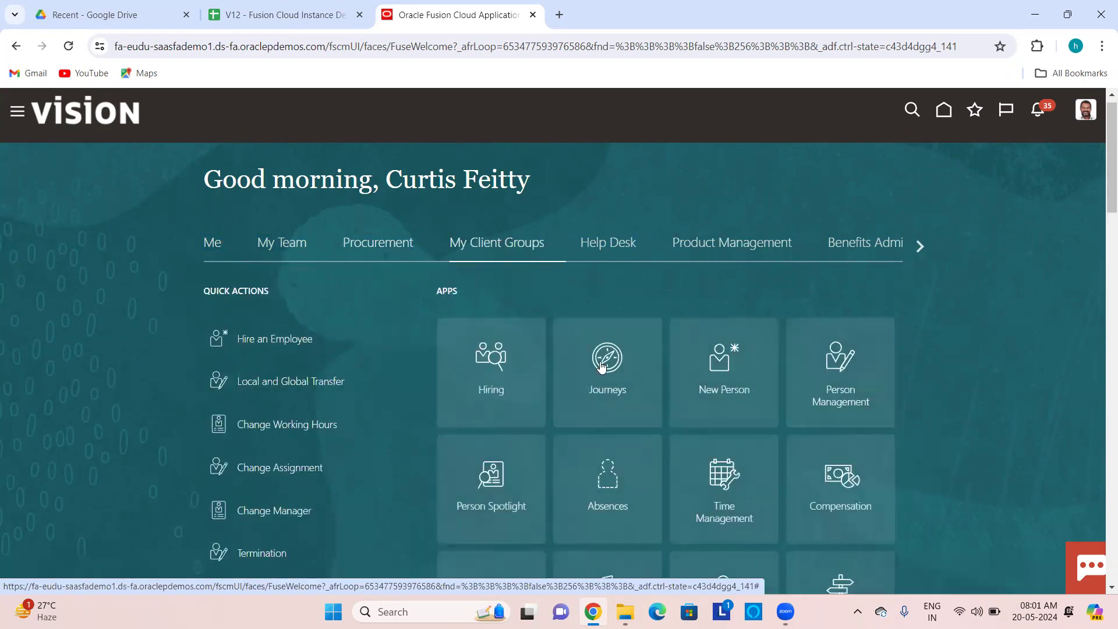
Glance at Help Desk, then return to My Client Groups and scroll its tiles.
scroll(554, 306, "down", 2)
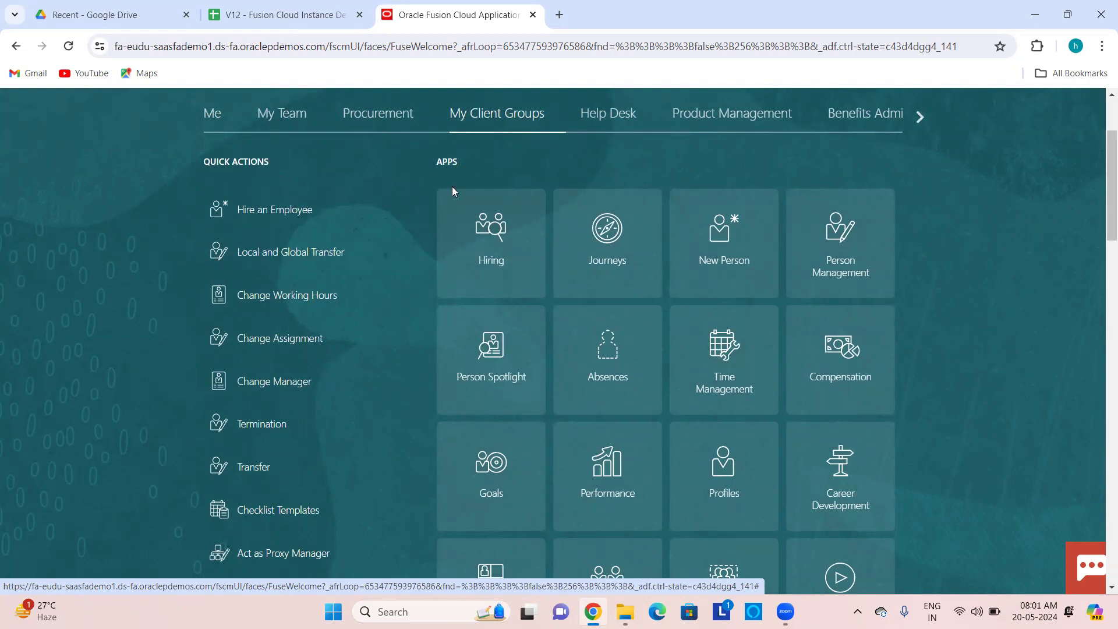
left_click(606, 113)
left_click(534, 120)
scroll(934, 401, "up", 2)
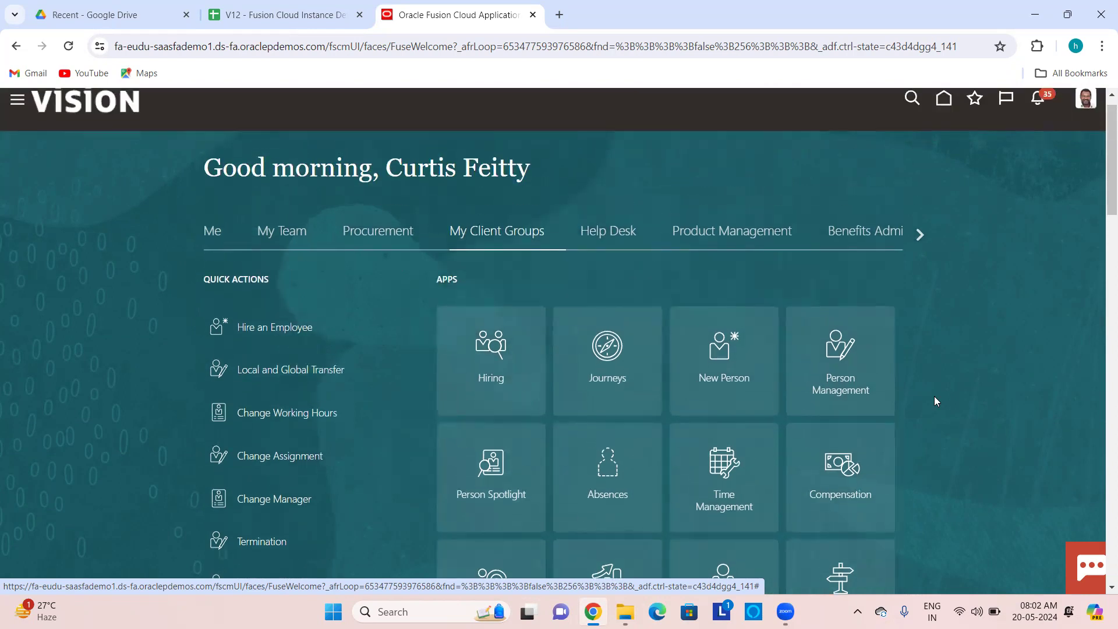
scroll(935, 401, "up", 1)
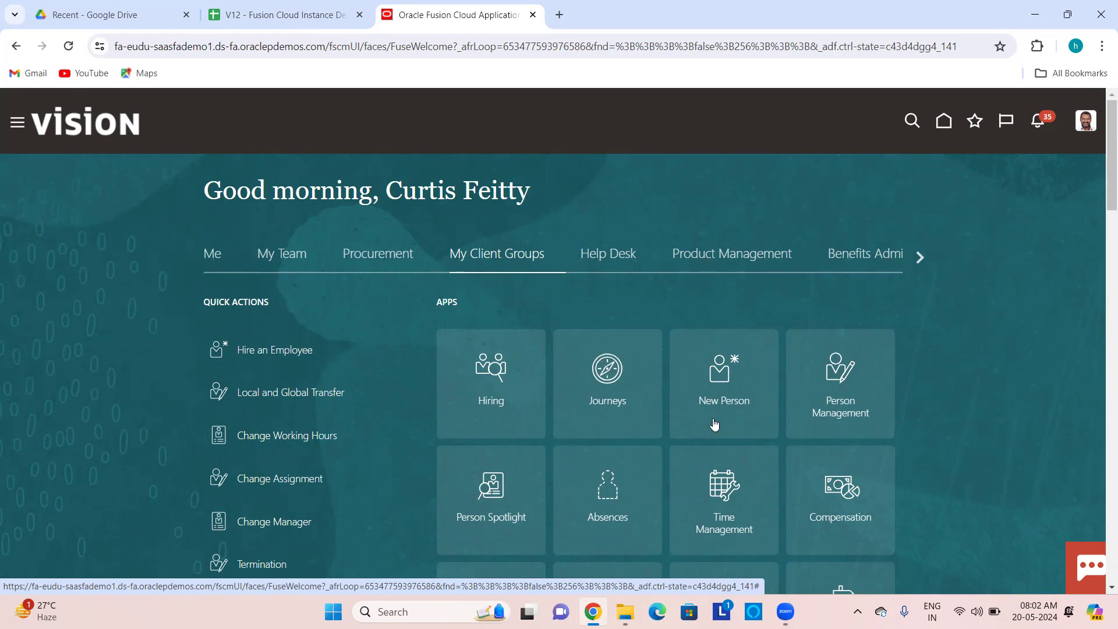
scroll(988, 355, "down", 2)
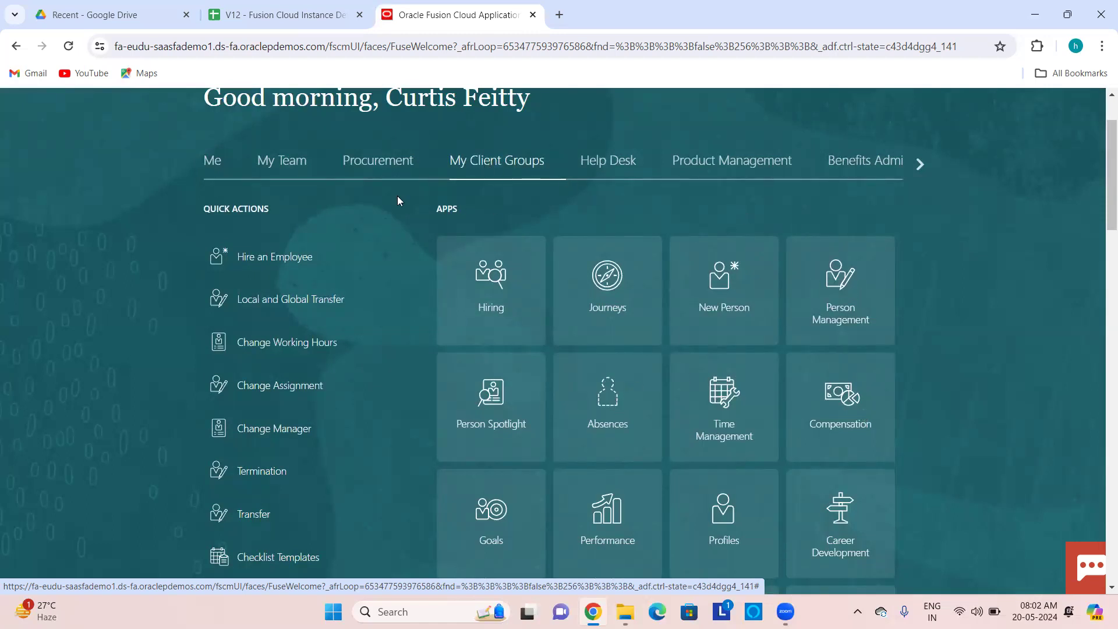
Revisit Me and My Team, then review My Client Groups' HR quick actions and apps like Hiring.
left_click(212, 162)
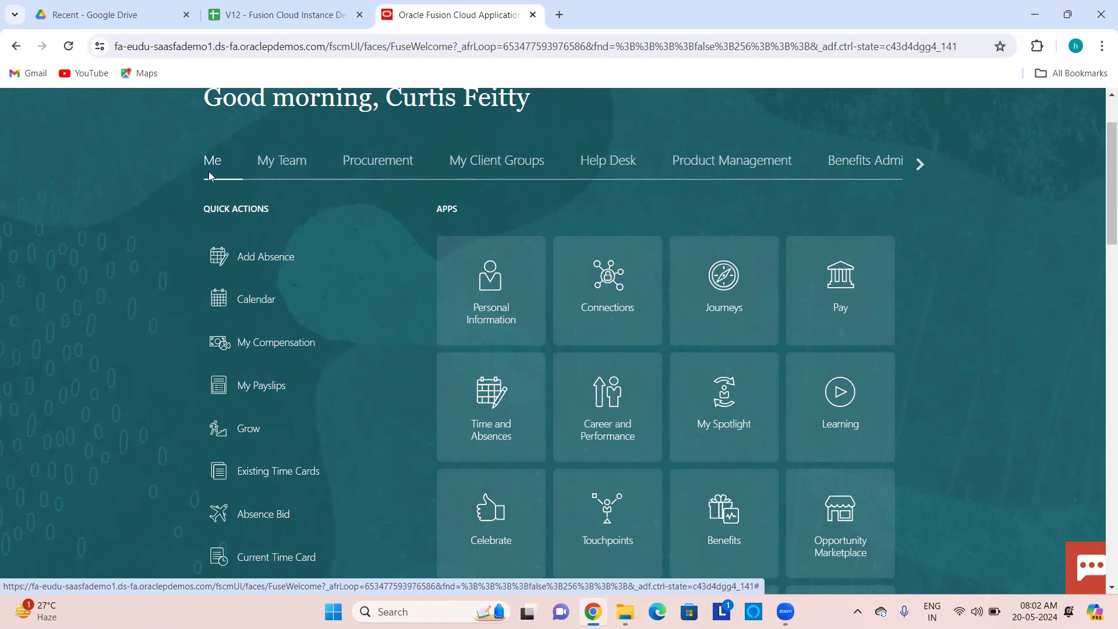
scroll(996, 314, "up", 2)
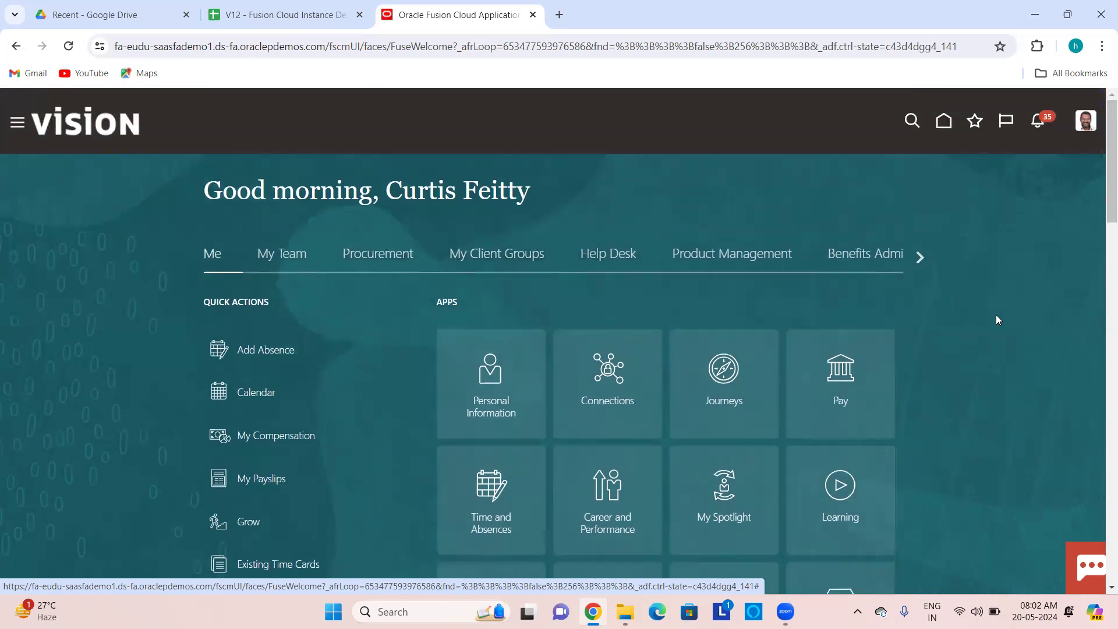
left_click(301, 262)
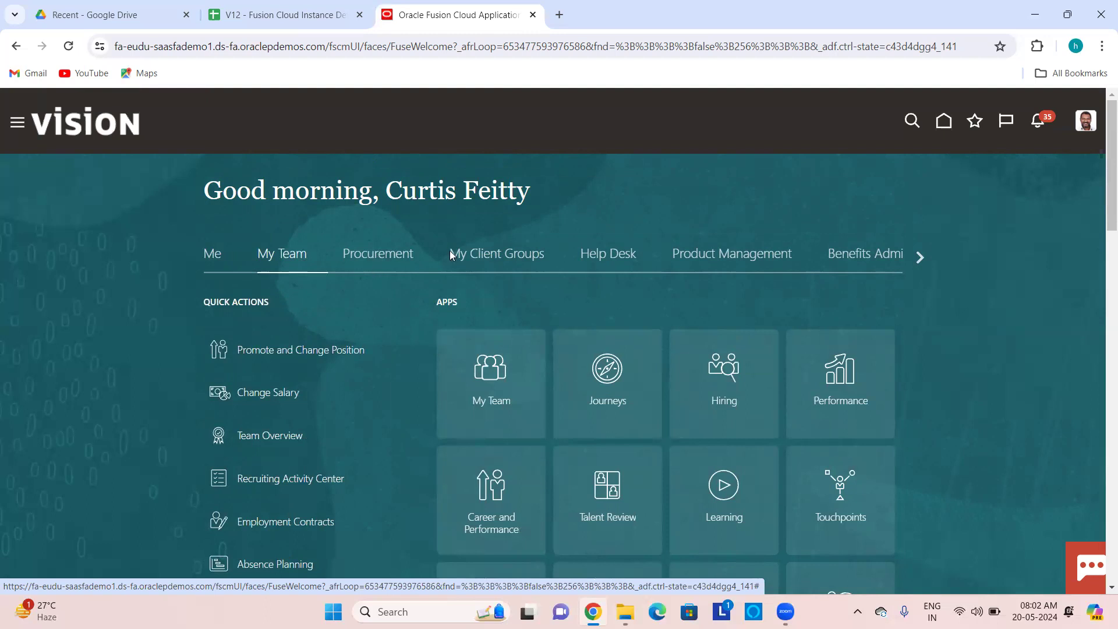
left_click(469, 258)
scroll(647, 295, "down", 4)
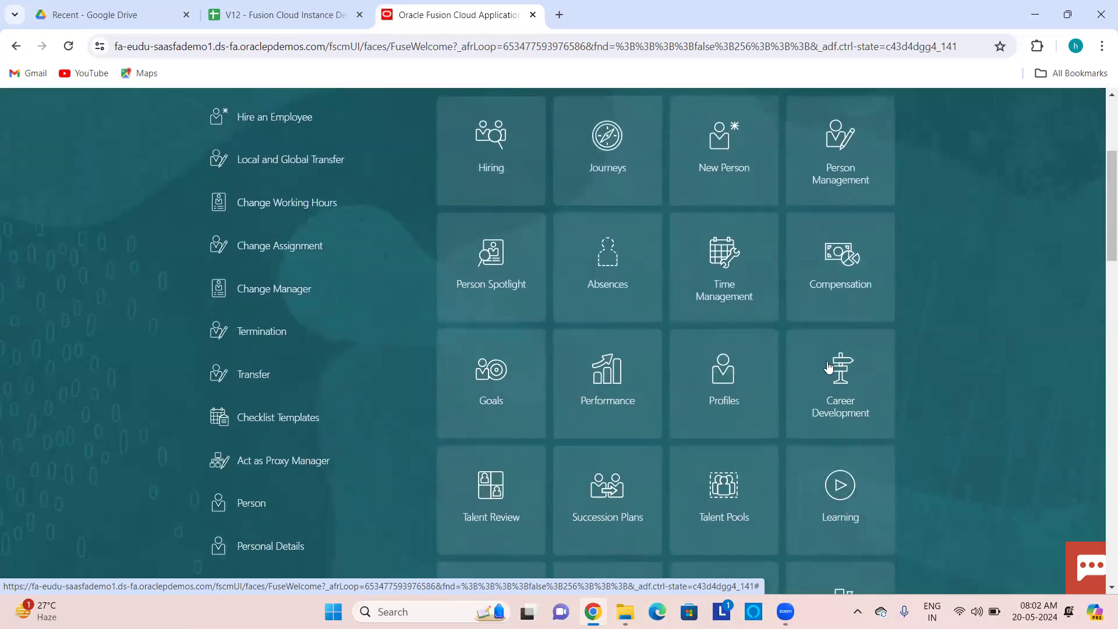
scroll(948, 372, "up", 3)
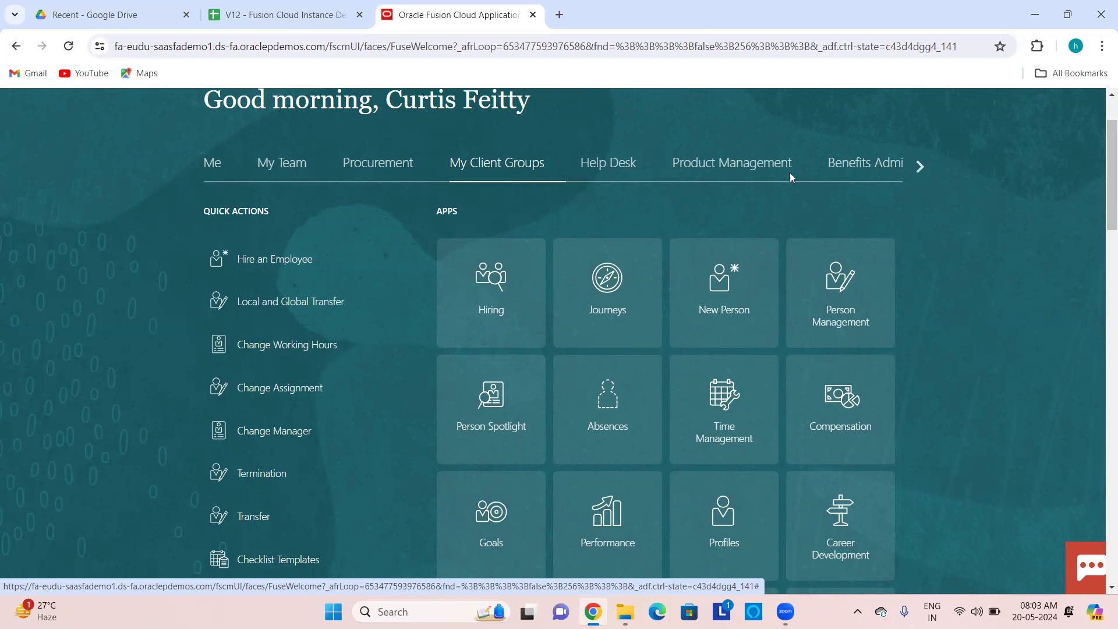
scroll(33, 125, "up", 2)
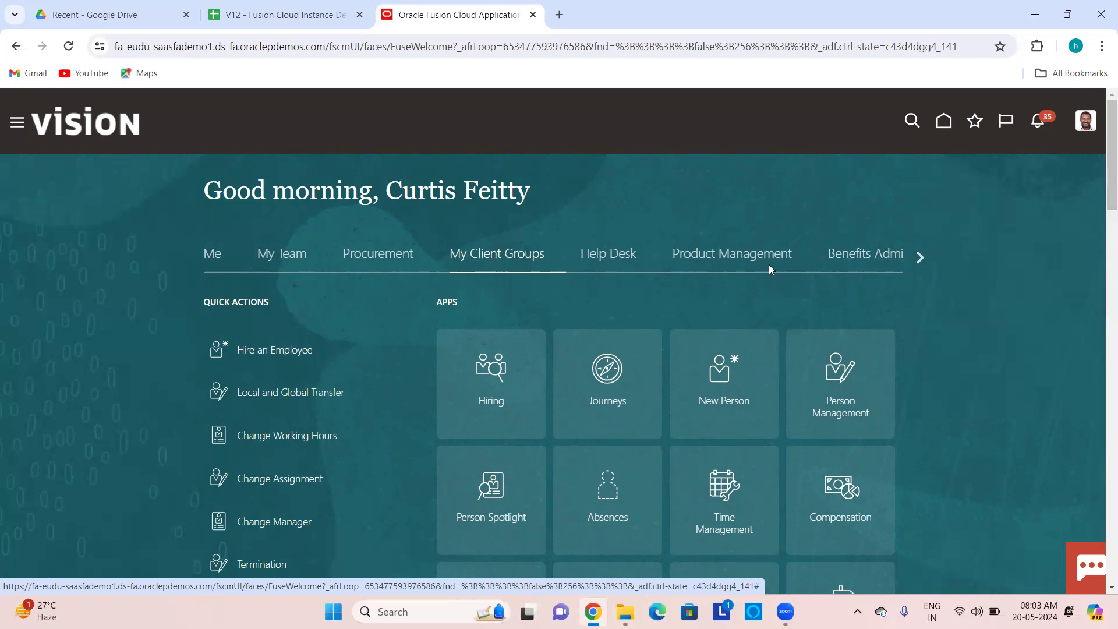
scroll(941, 322, "down", 4)
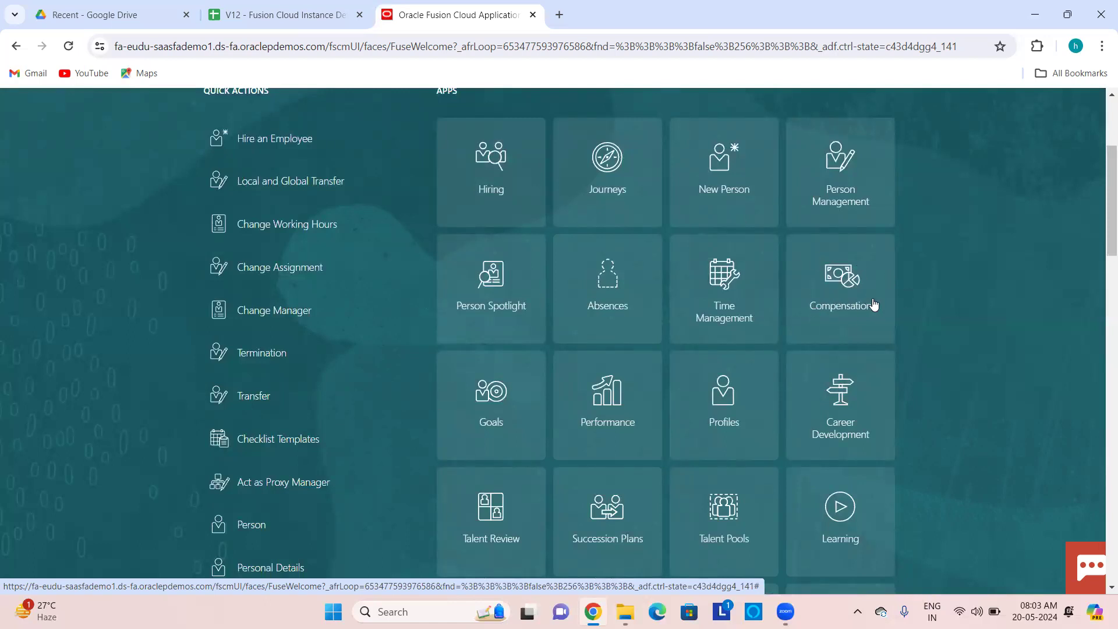
scroll(706, 329, "up", 3)
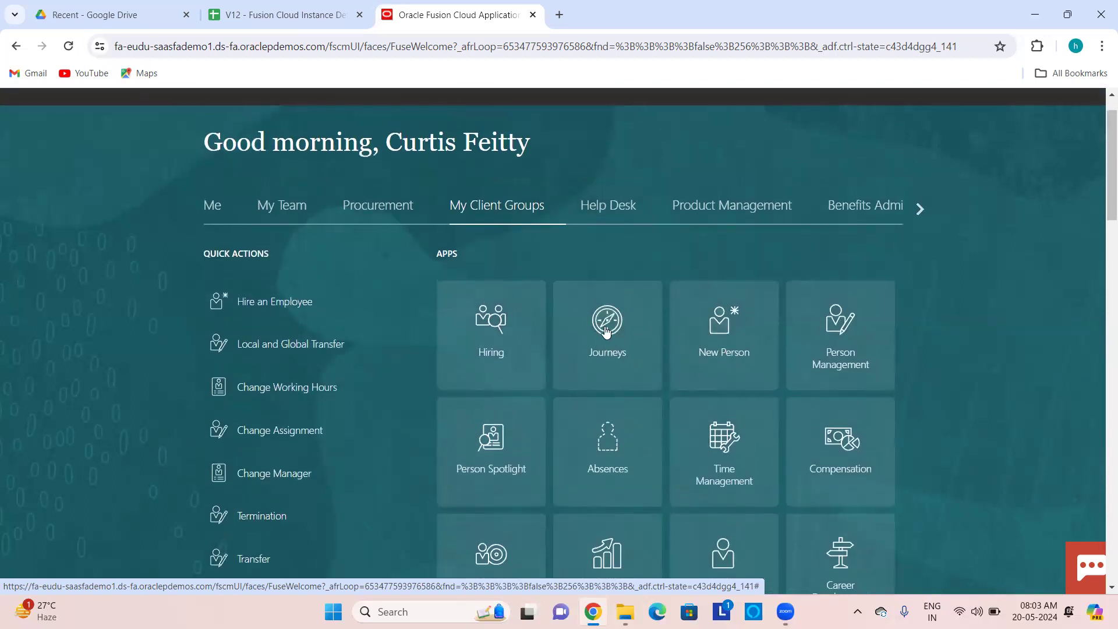
scroll(706, 460, "down", 3)
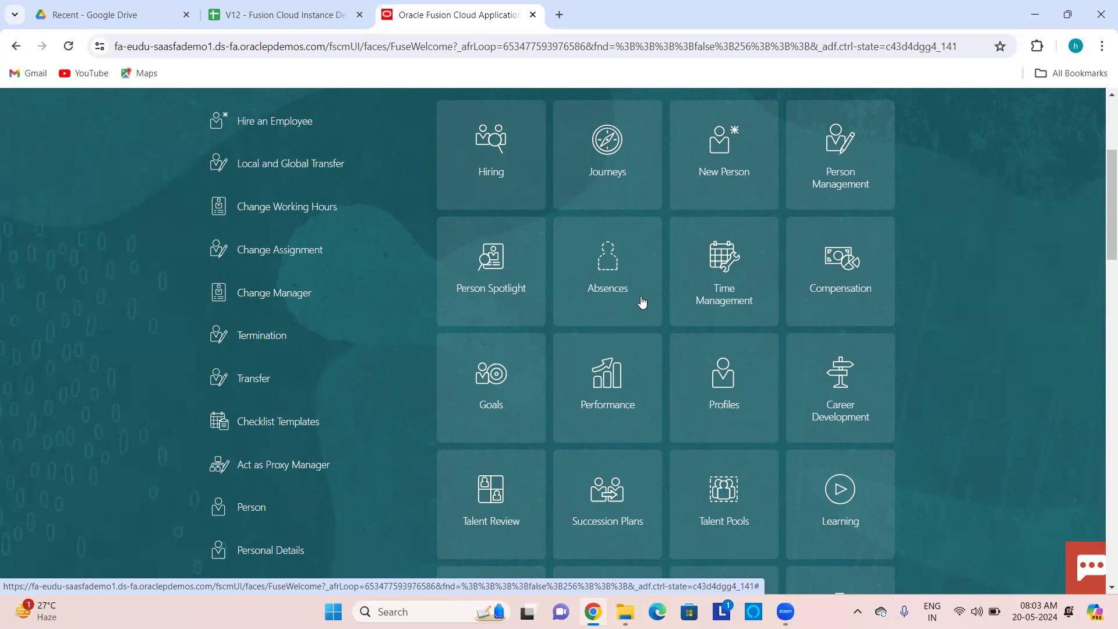
scroll(422, 290, "up", 2)
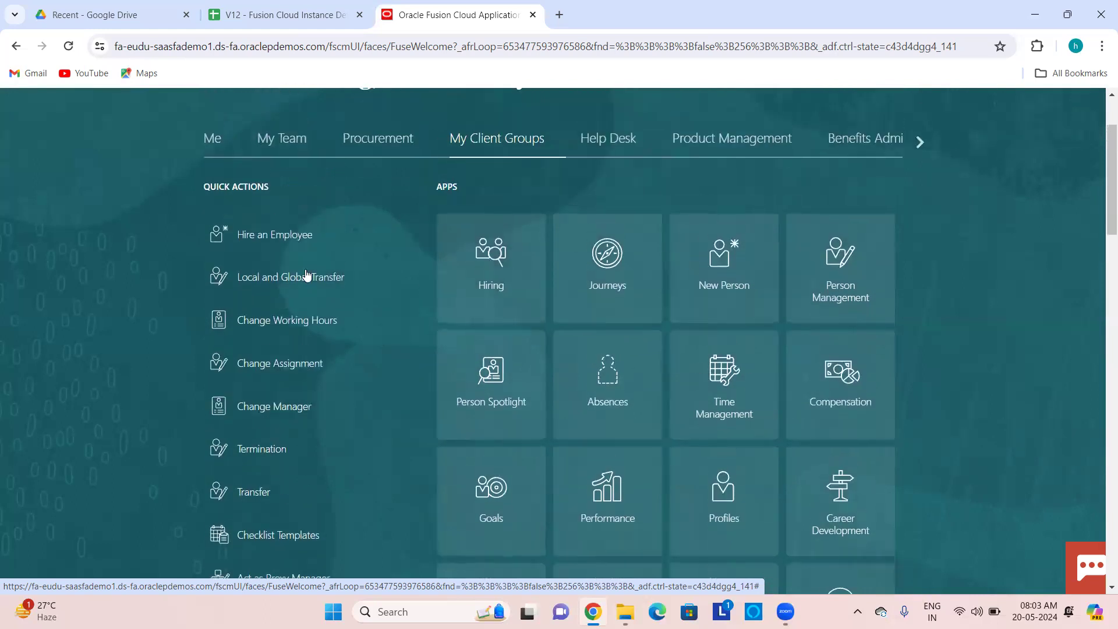
Compare the Procurement, My Team, Me and My Client Groups springboard areas.
left_click(362, 141)
left_click(282, 140)
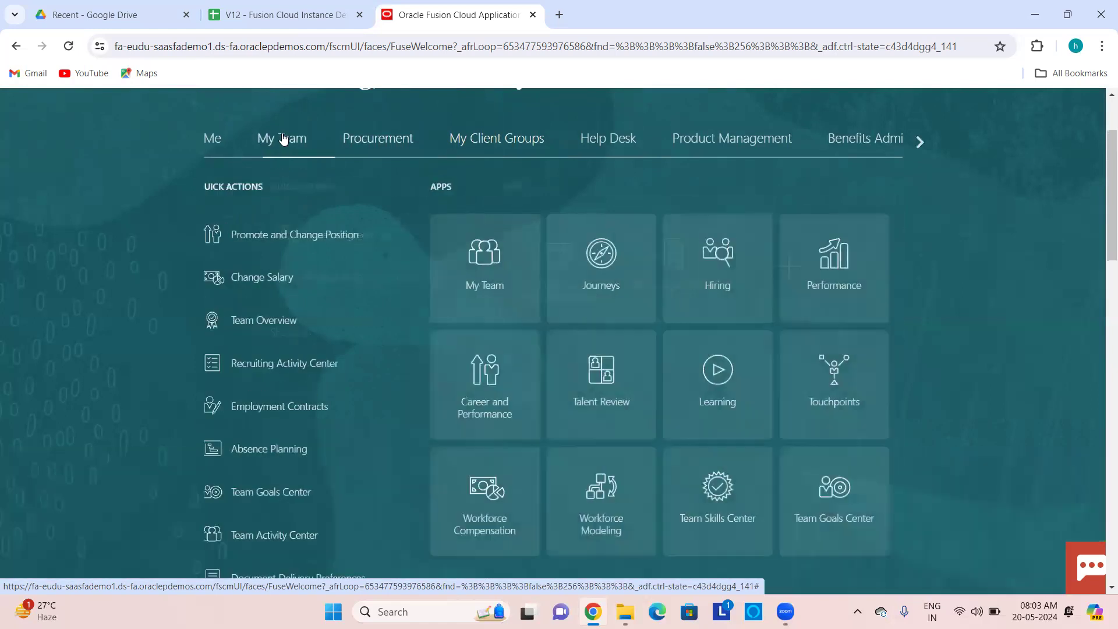
left_click(208, 139)
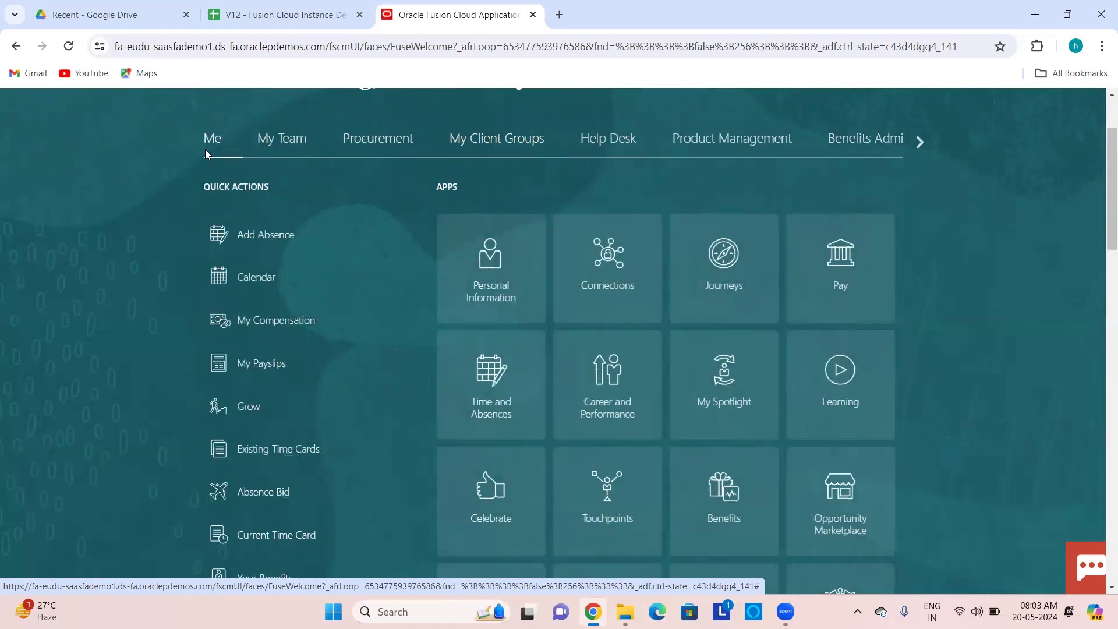
scroll(324, 254, "down", 2)
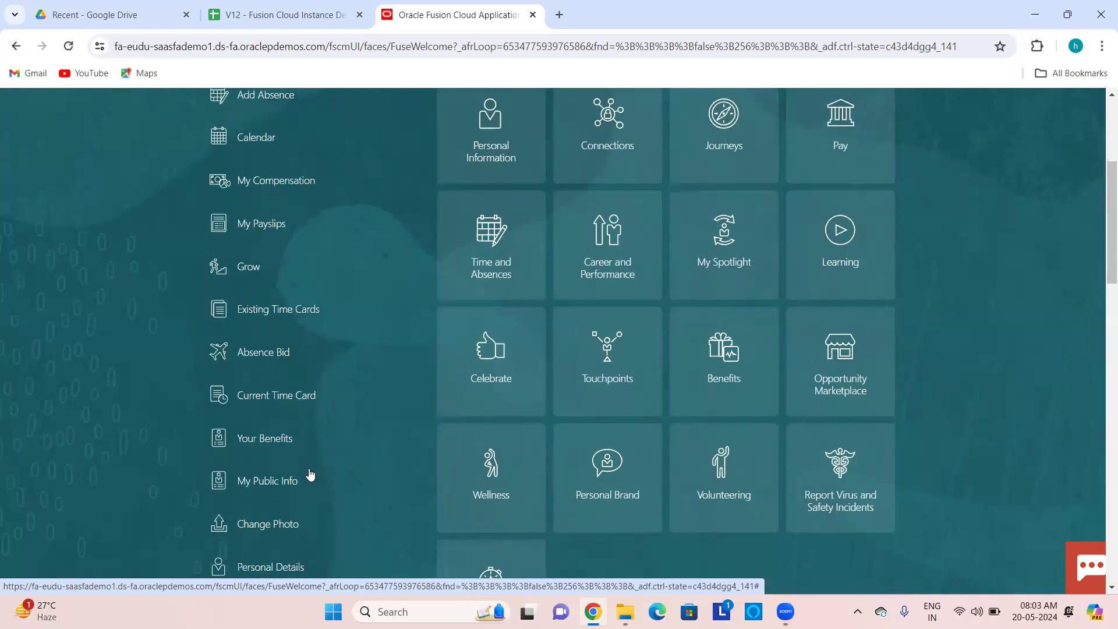
scroll(328, 268, "up", 2)
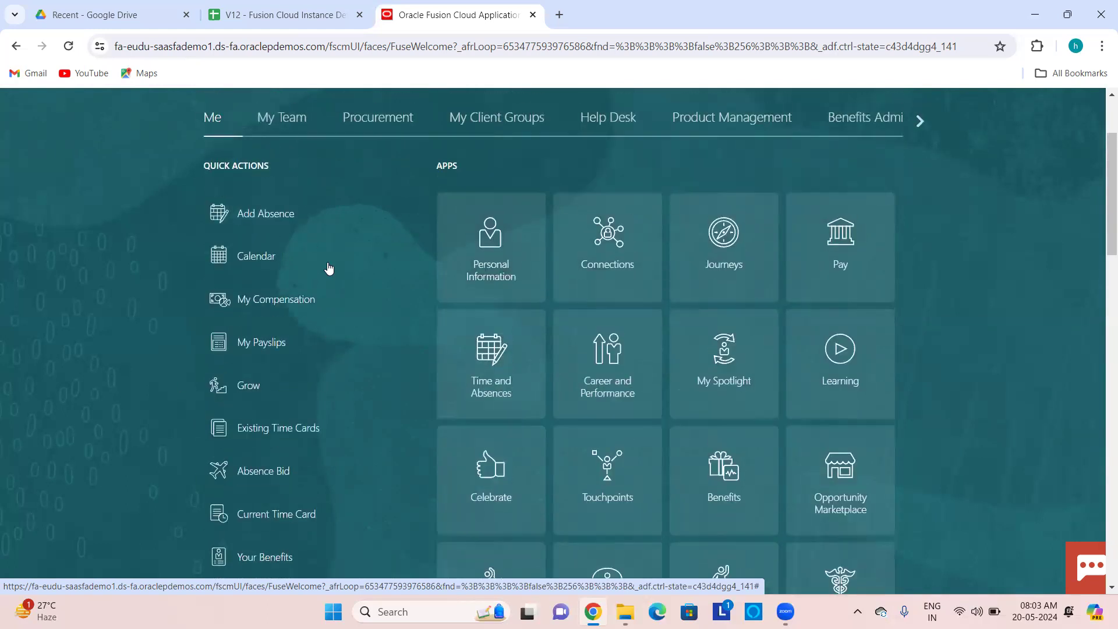
left_click(285, 127)
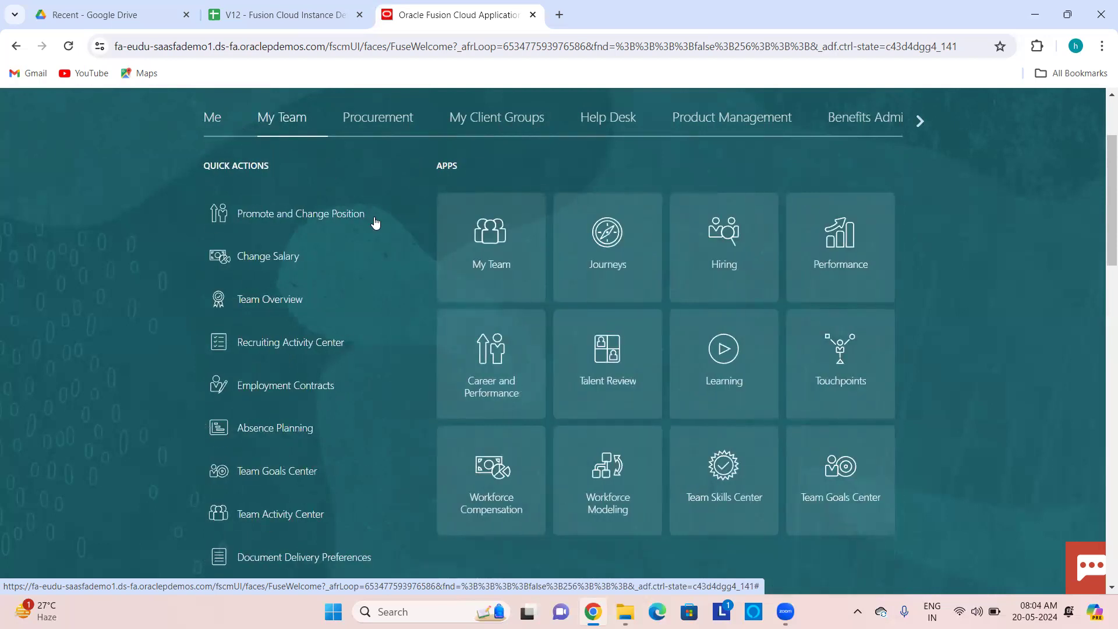
left_click(492, 119)
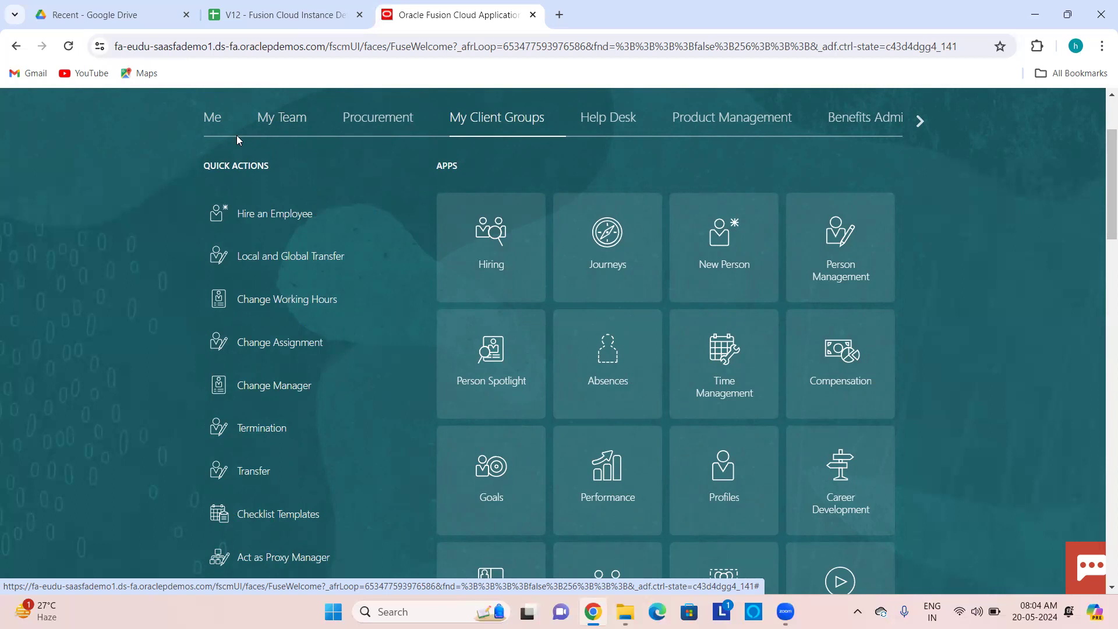
Return to the Me area and expand its full quick-action list with Show More.
left_click(211, 118)
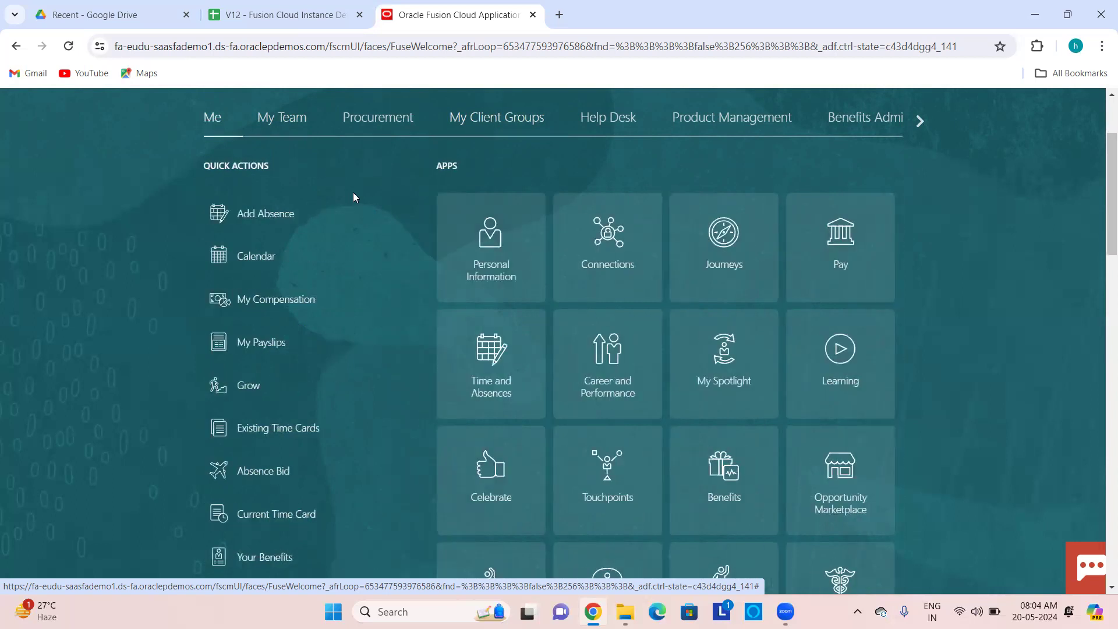
scroll(353, 196, "down", 4)
scroll(353, 195, "down", 3)
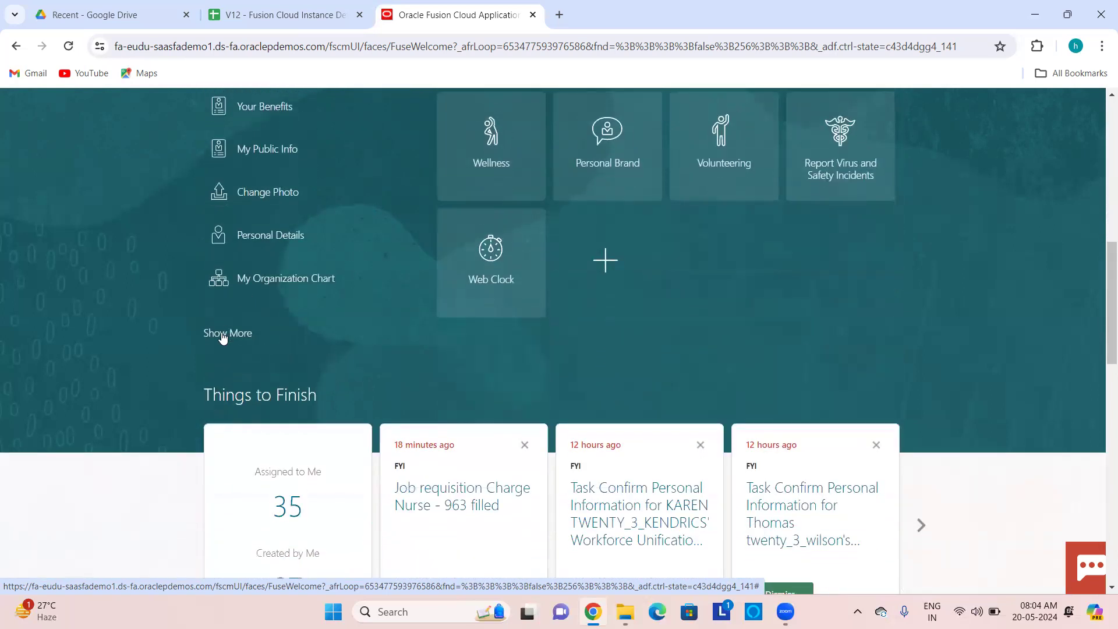
left_click(222, 334)
Open Grow from the expanded Personal Info quick actions on the Me tab.
scroll(363, 337, "down", 2)
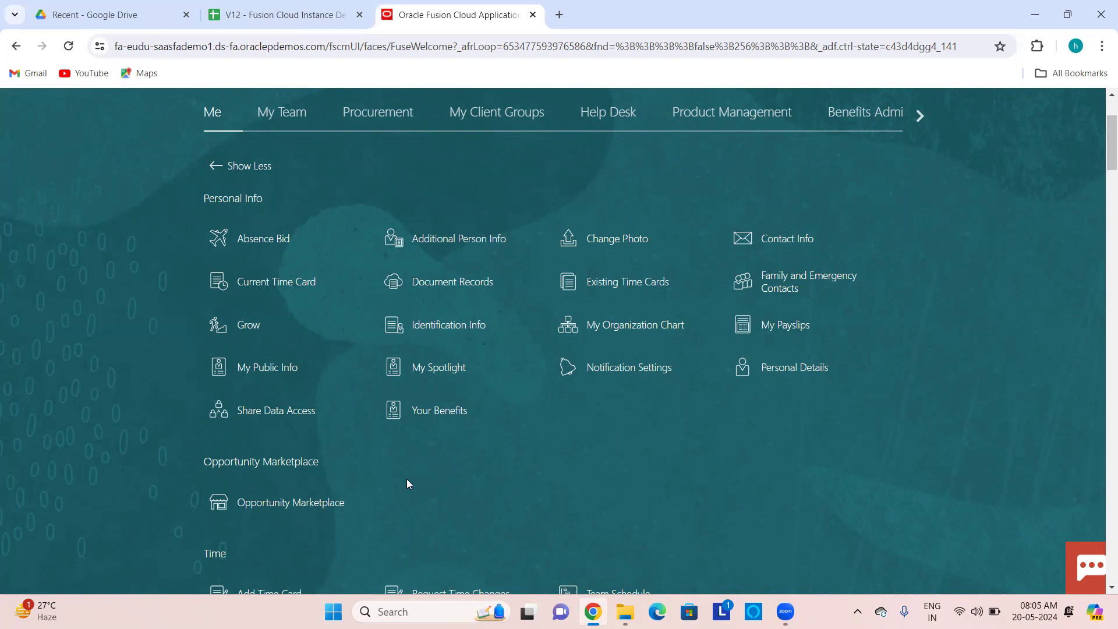
left_click(239, 330)
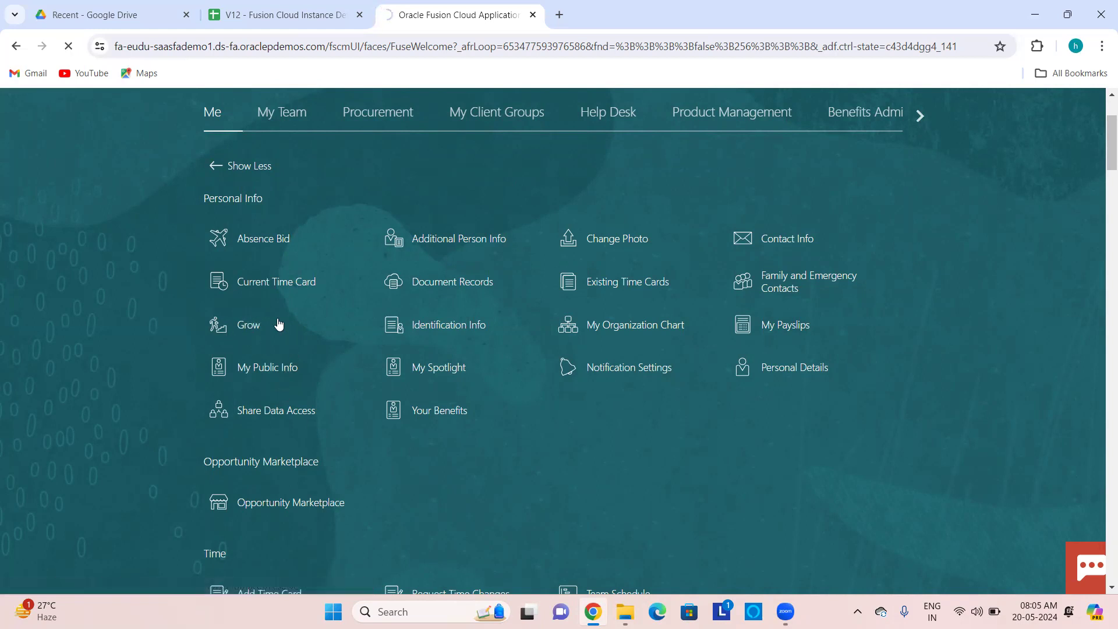